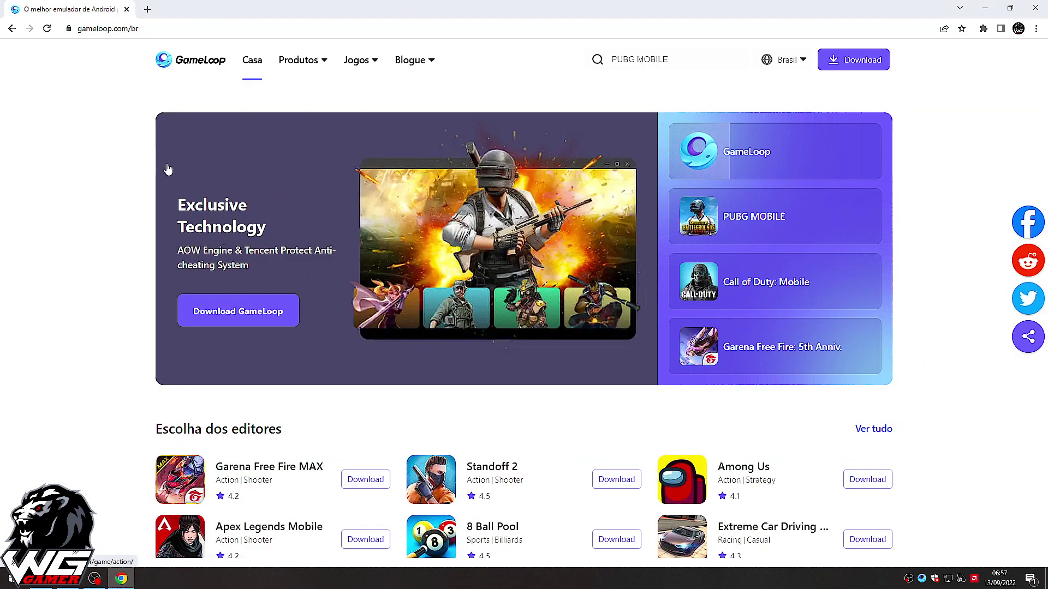
Open the Call of Duty: Mobile page on the GameLoop site, select its web address, and minimize the browser.
mouse_move(759, 281)
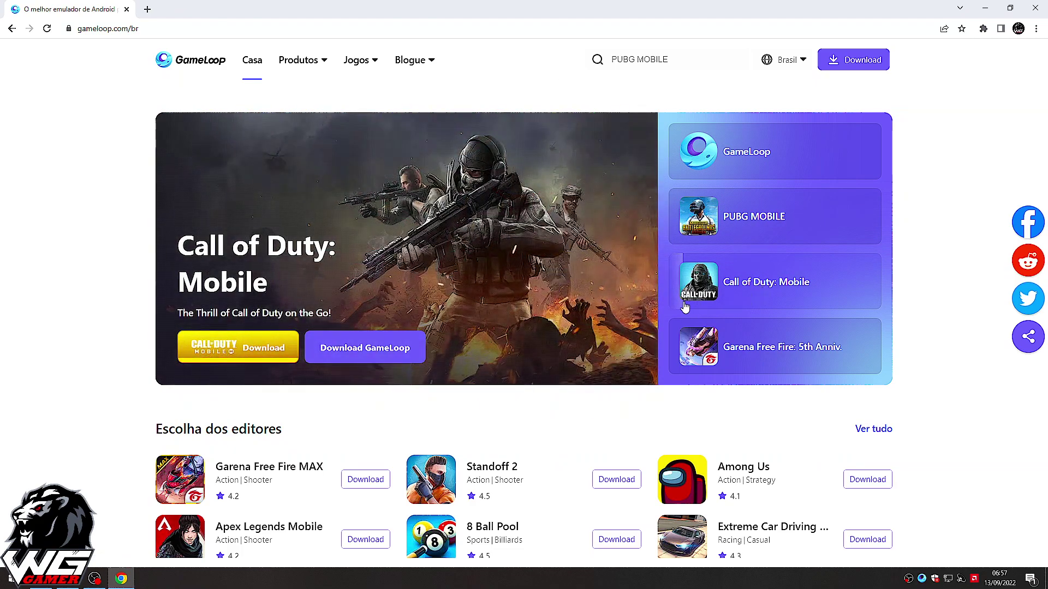
click(304, 215)
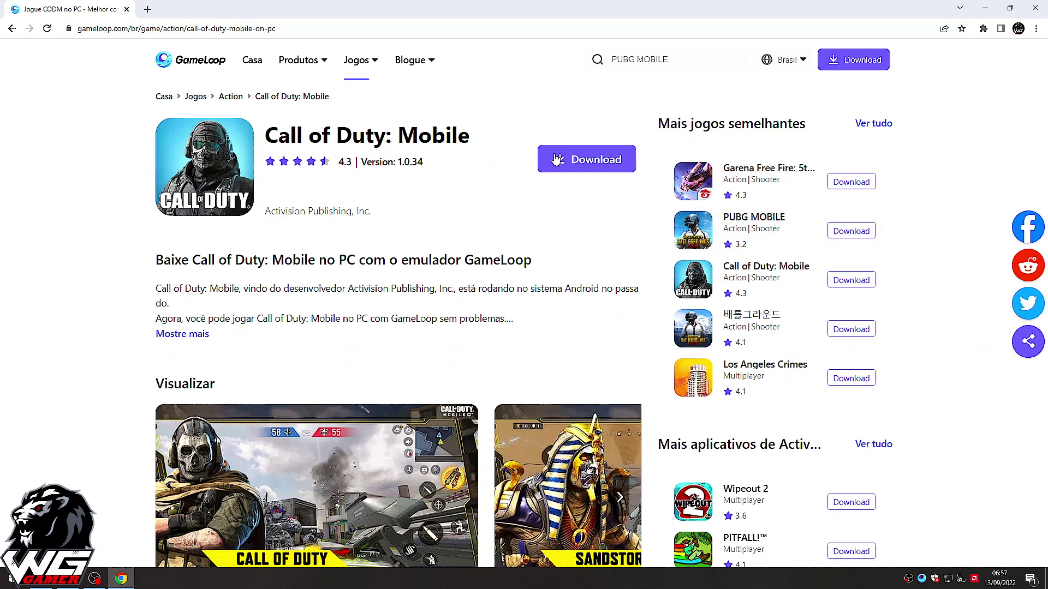
click(305, 28)
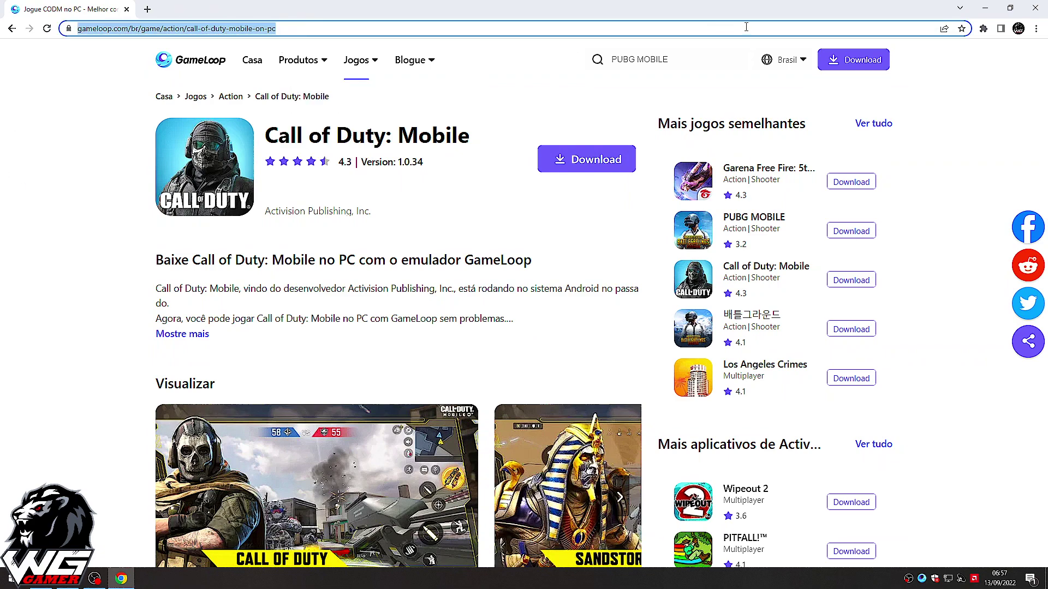
click(985, 7)
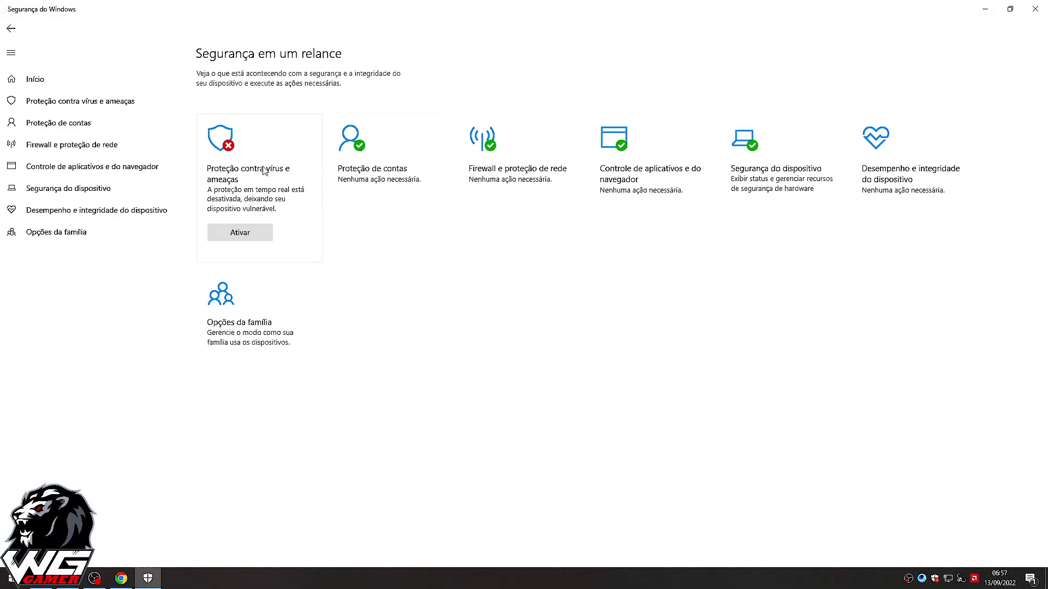
Review the virus and threat protection settings in Windows Security, including real-time protection, and close the window.
click(256, 164)
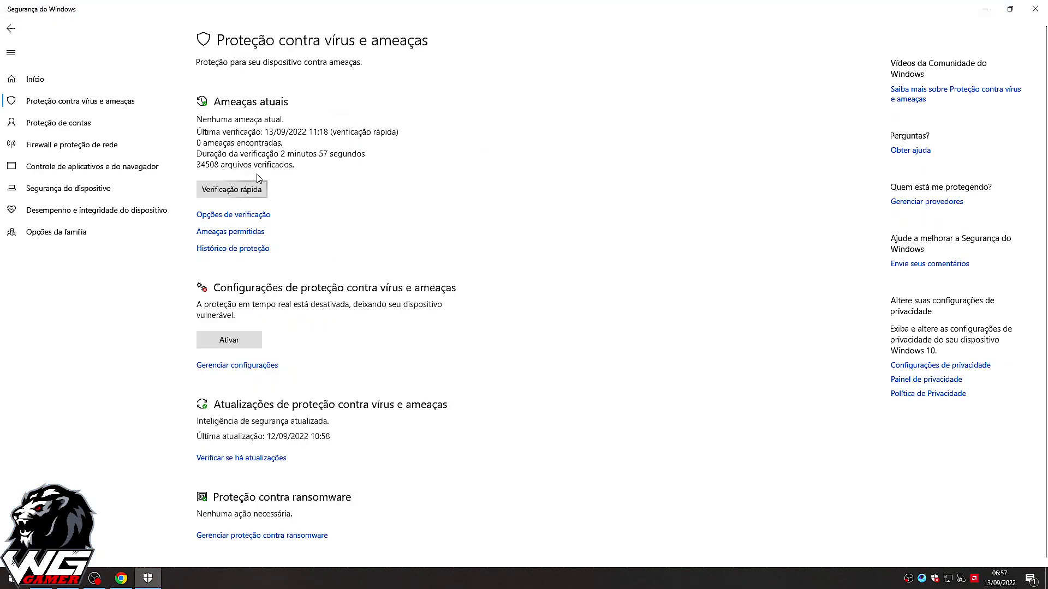
click(247, 373)
scroll(309, 243, down, 8)
scroll(300, 268, up, 8)
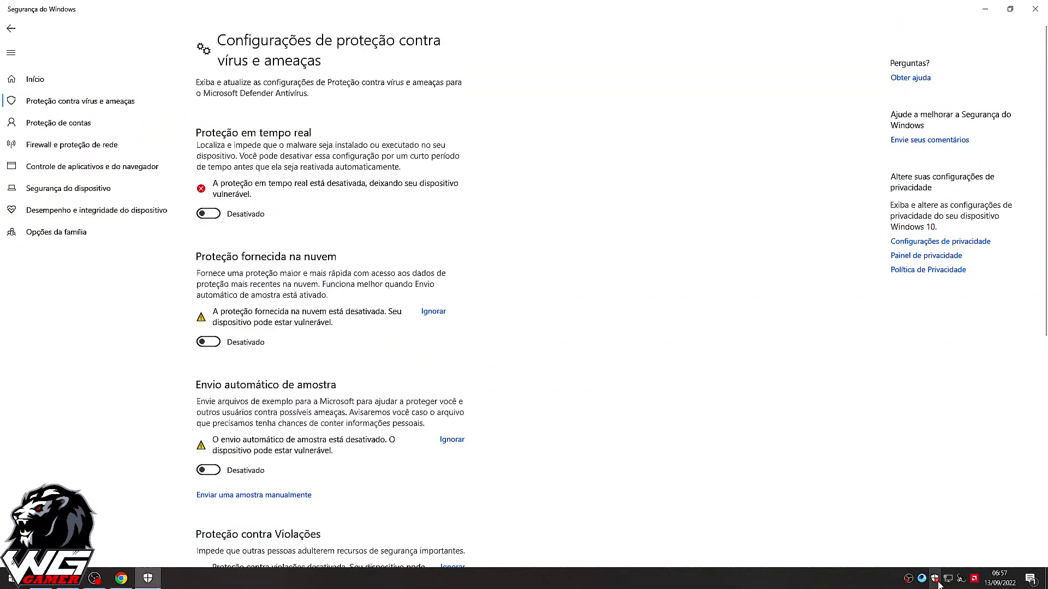
scroll(506, 397, down, 5)
scroll(473, 227, up, 5)
scroll(303, 195, down, 5)
scroll(327, 290, up, 5)
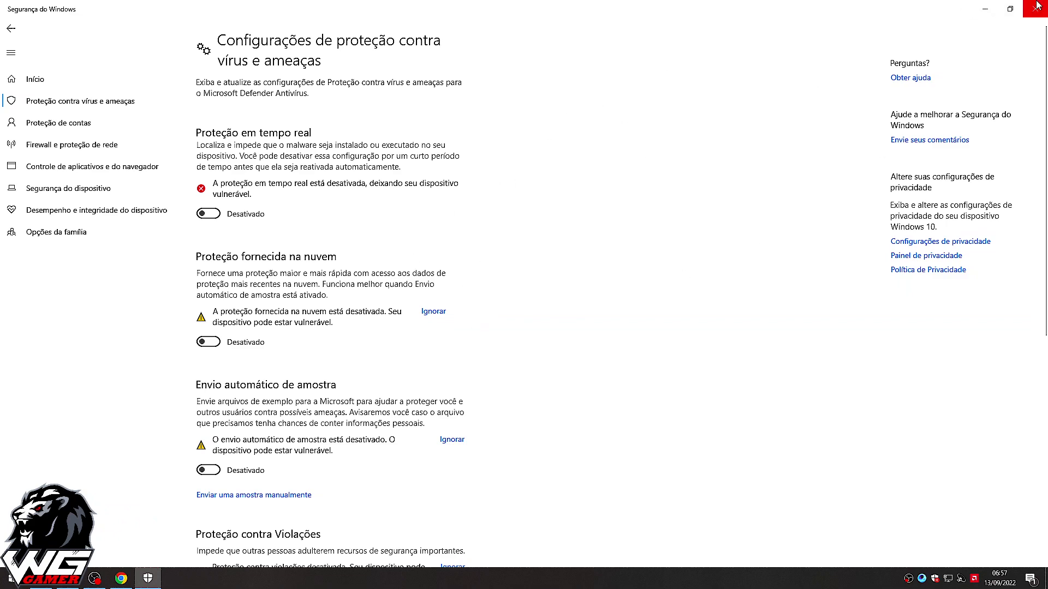
key(alt+F4)
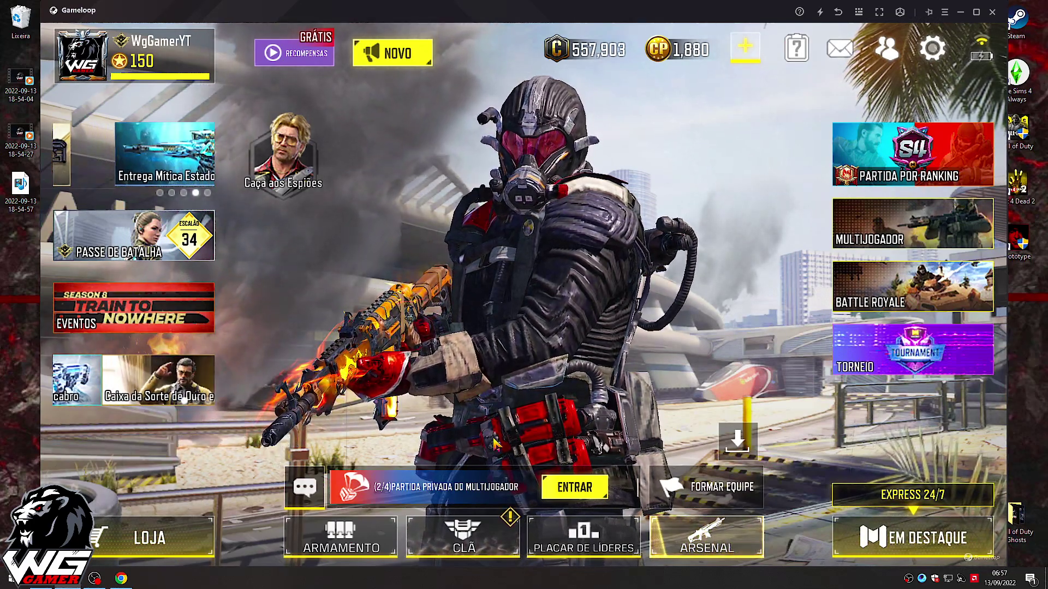
Open the GameLoop launcher's configuration center, look through the basic settings, and bring up the engine settings.
click(94, 578)
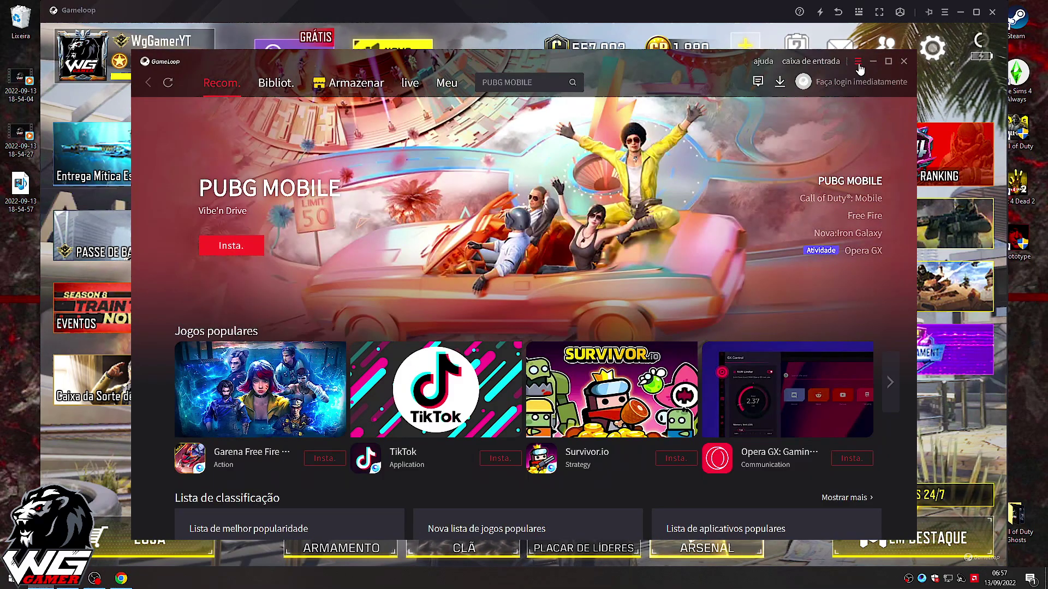
click(857, 64)
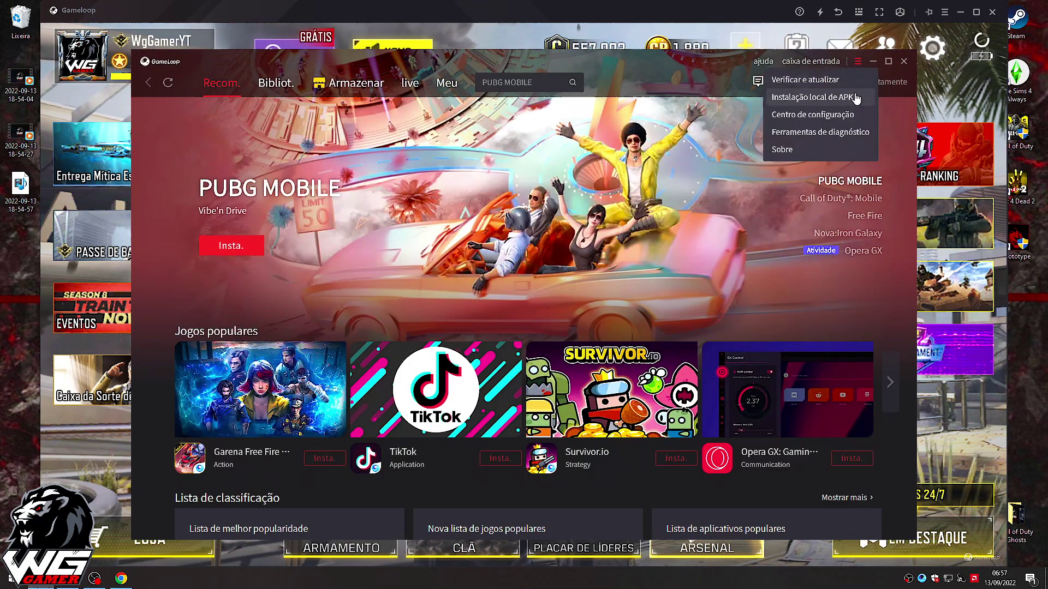
click(822, 115)
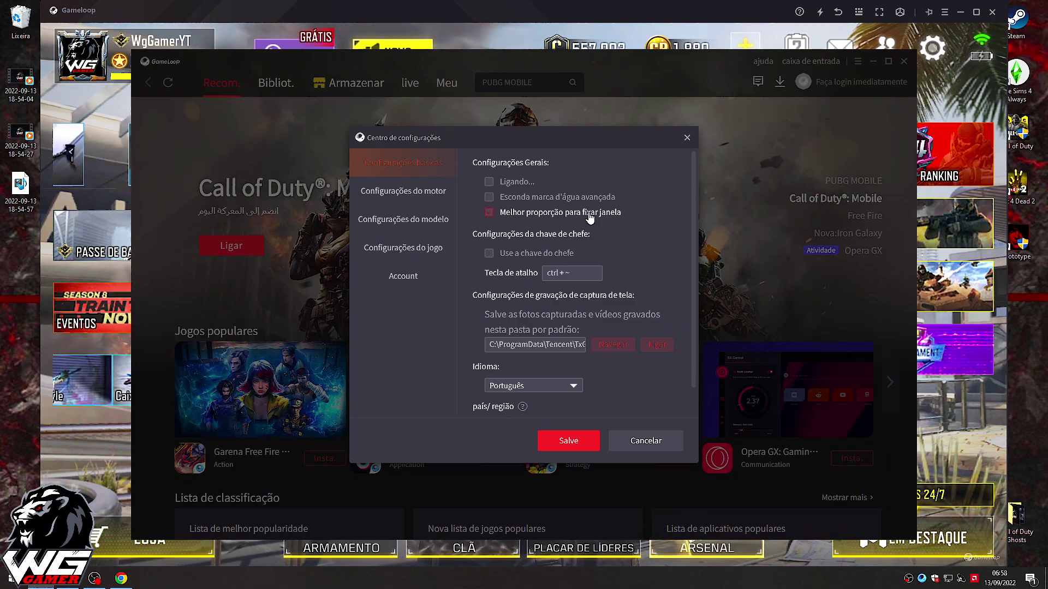
drag(695, 237, 695, 290)
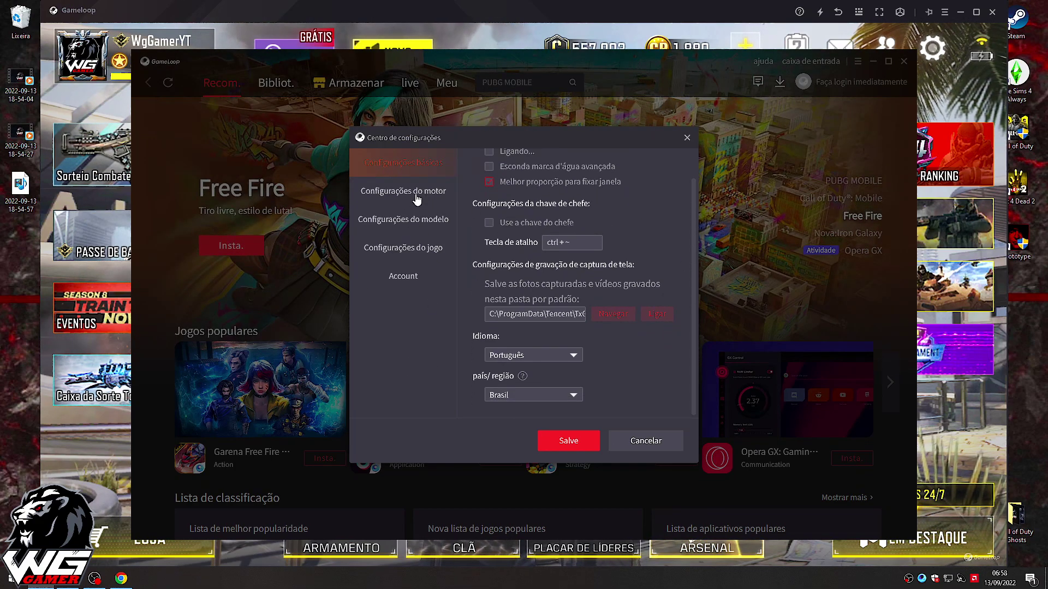
click(394, 192)
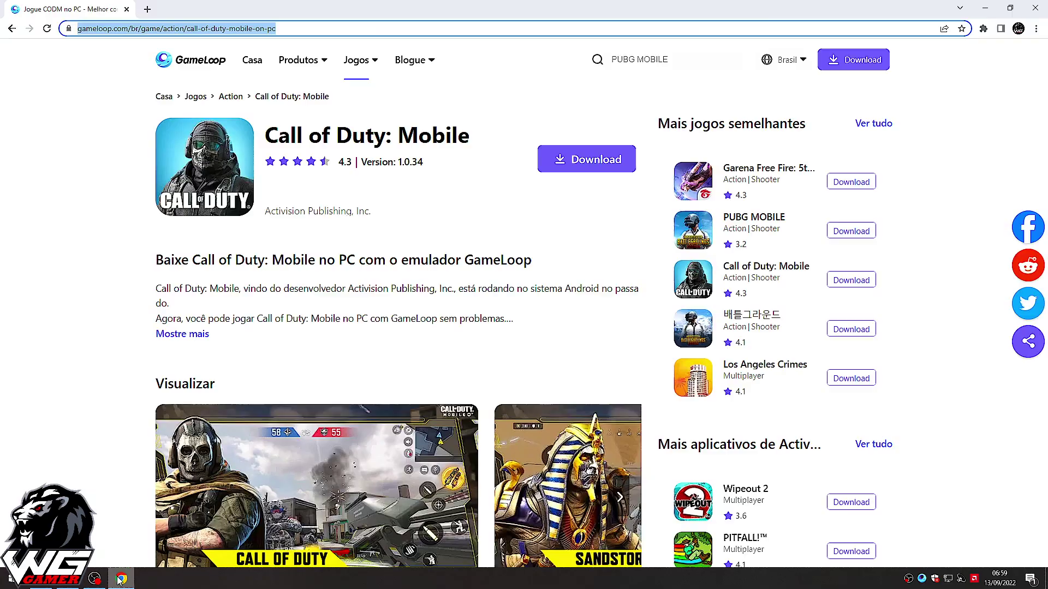
Switch to the browser and examine the minimum GPU and CPU requirements on the Call of Duty: Mobile page.
scroll(253, 297, down, 10)
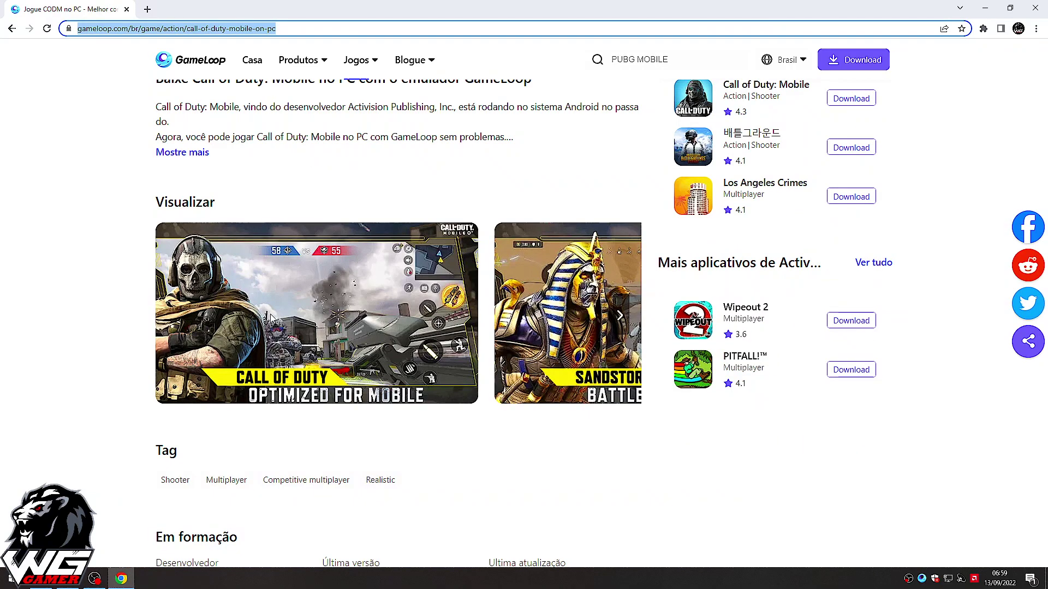
click(277, 255)
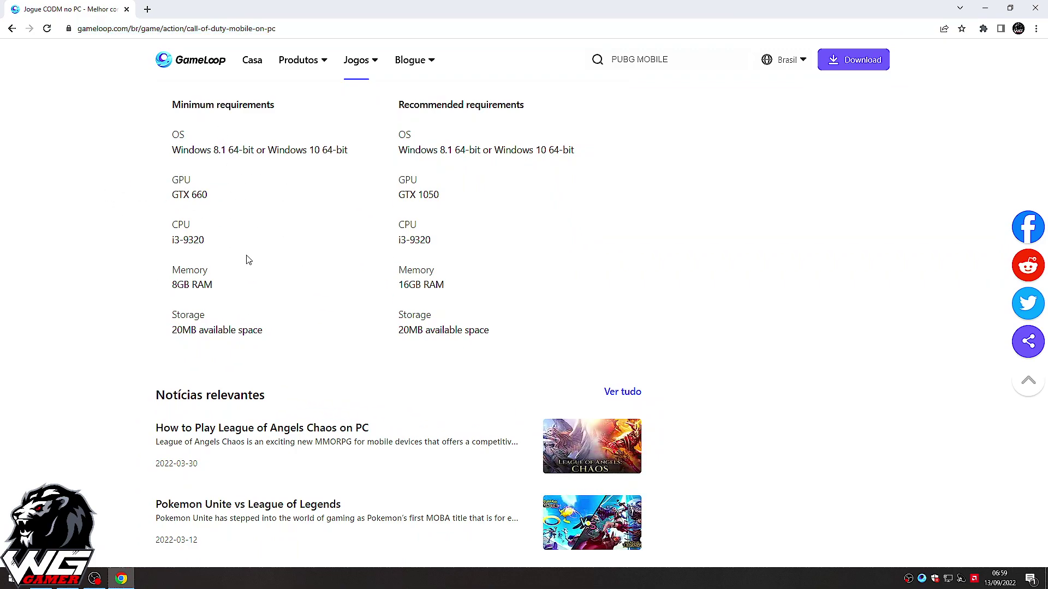
drag(222, 197, 170, 199)
click(168, 207)
drag(203, 240, 173, 239)
click(216, 252)
drag(200, 240, 167, 246)
click(267, 253)
triple_click(163, 250)
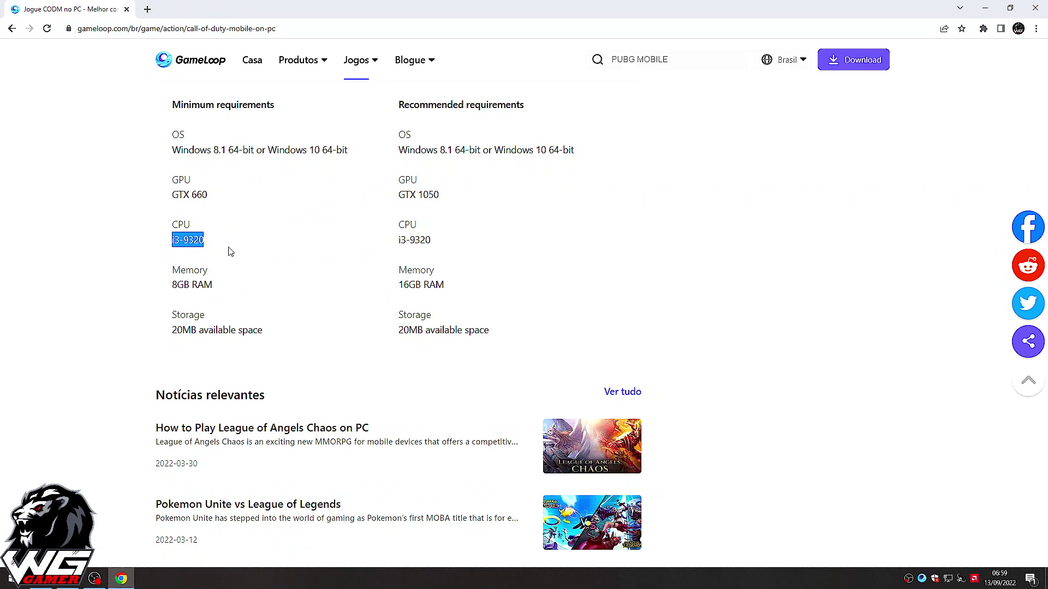
click(985, 8)
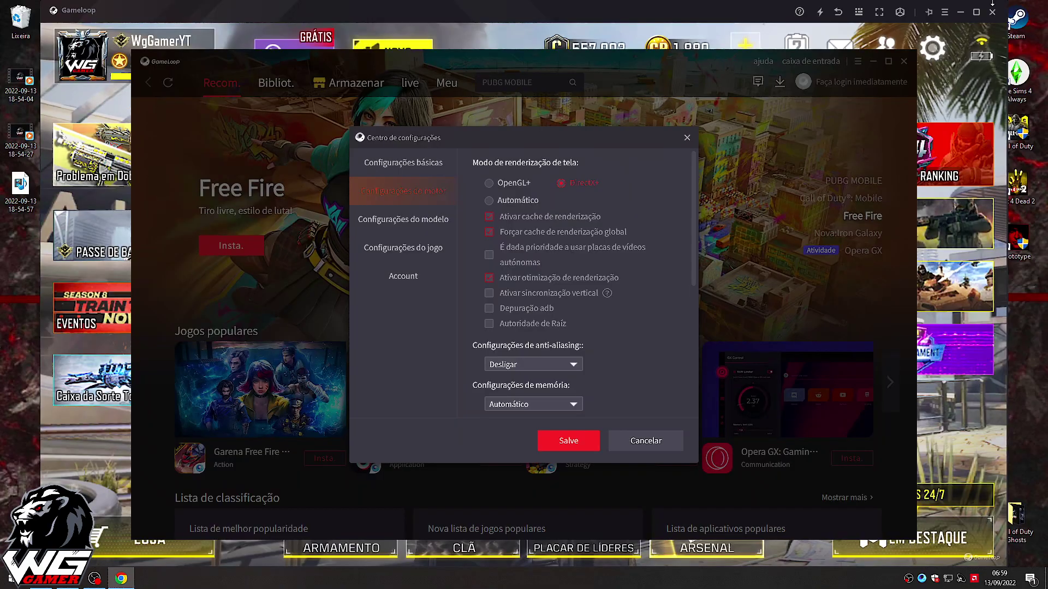
Examine the minimum memory and the recommended requirements for Call of Duty: Mobile in the browser, and return to GameLoop's engine settings.
key(alt+Tab)
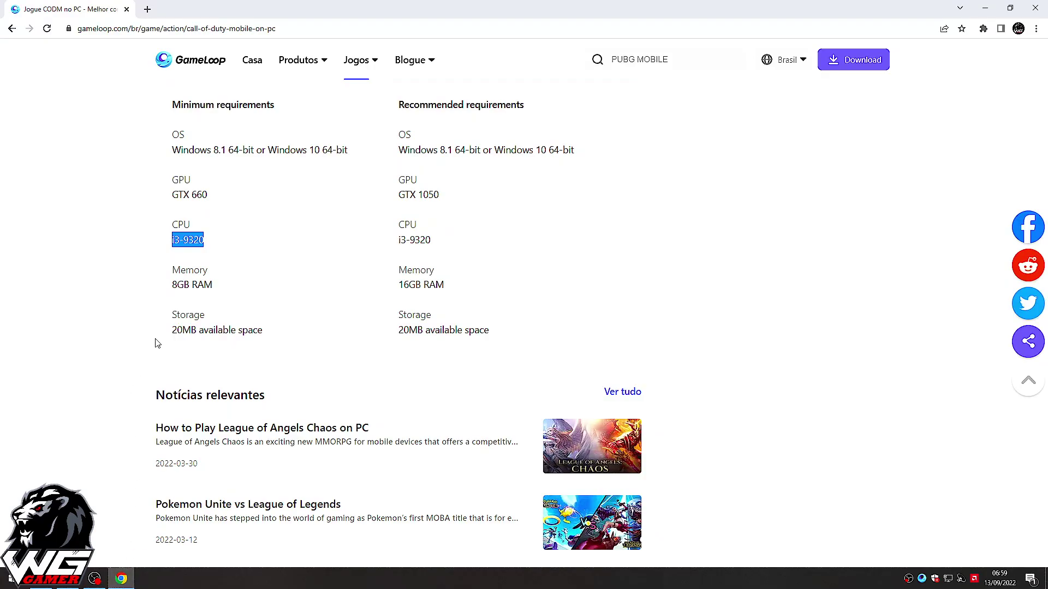
drag(221, 287, 177, 285)
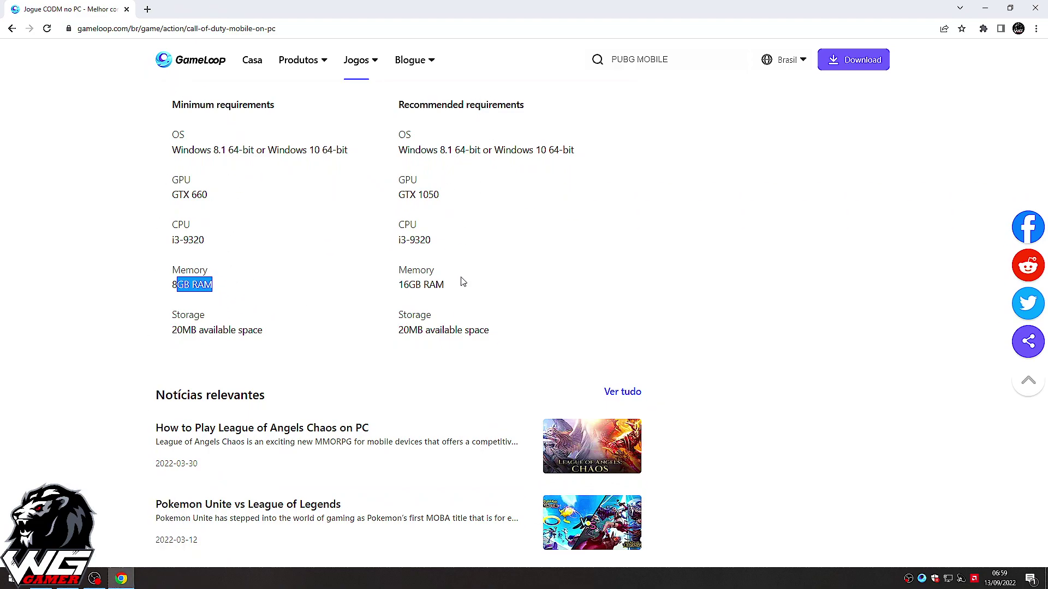
drag(434, 322, 400, 177)
click(434, 232)
drag(469, 192, 398, 101)
click(441, 259)
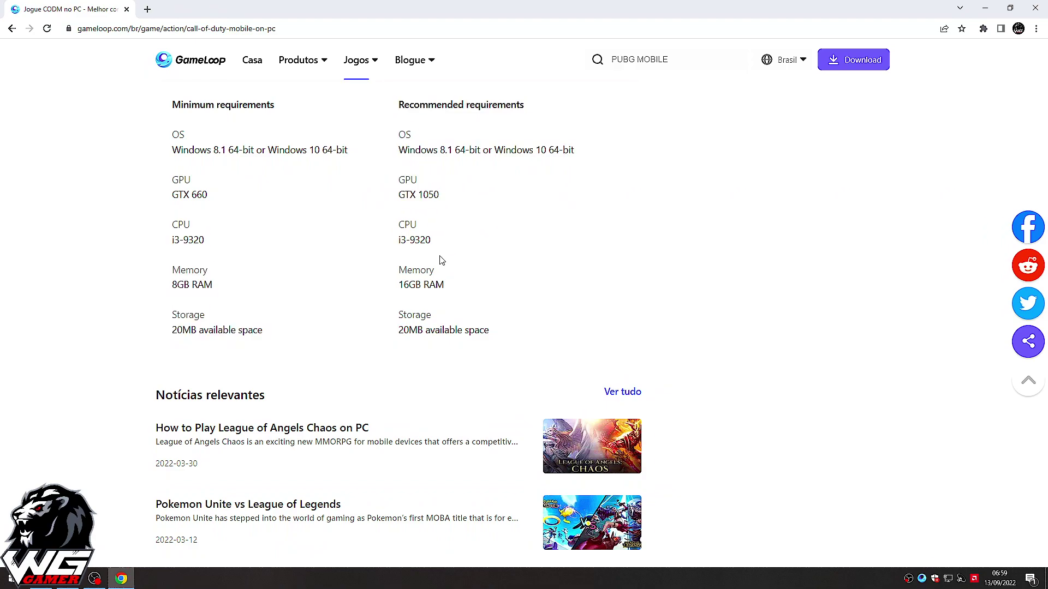
mouse_move(445, 295)
mouse_down()
mouse_move(444, 261)
mouse_move(439, 288)
mouse_up()
click(453, 257)
triple_click(412, 261)
click(455, 294)
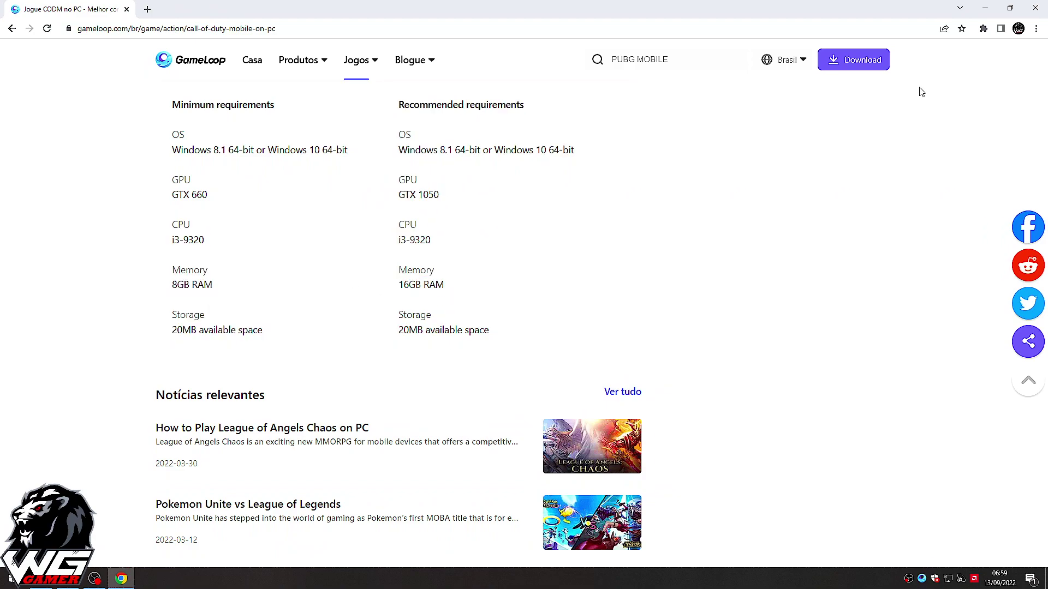
click(985, 8)
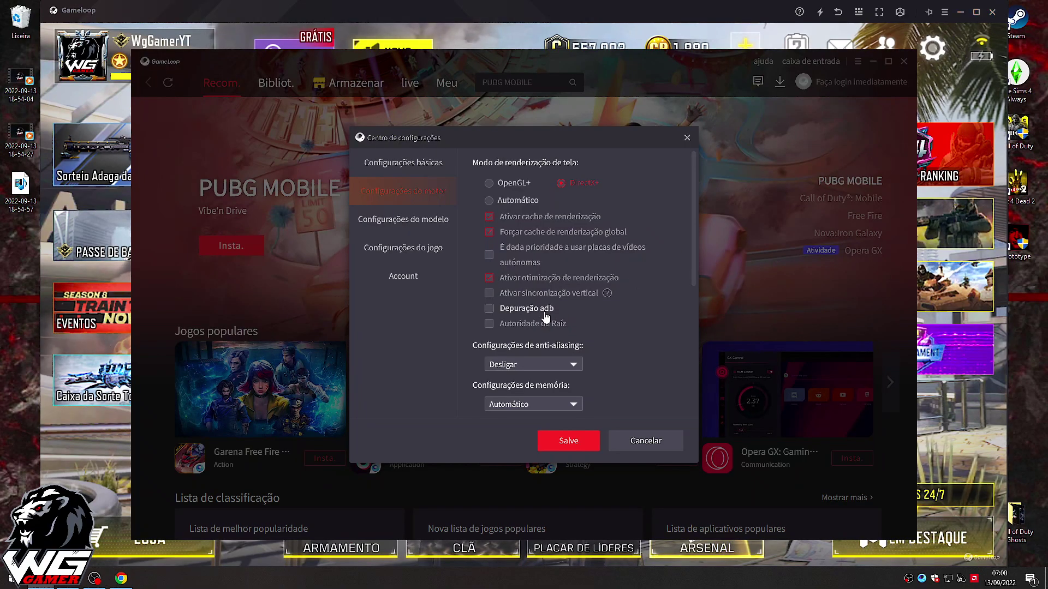
Check the anti-aliasing choices in the engine settings and select 1920x1080 as the resolution.
drag(693, 251, 692, 343)
click(573, 183)
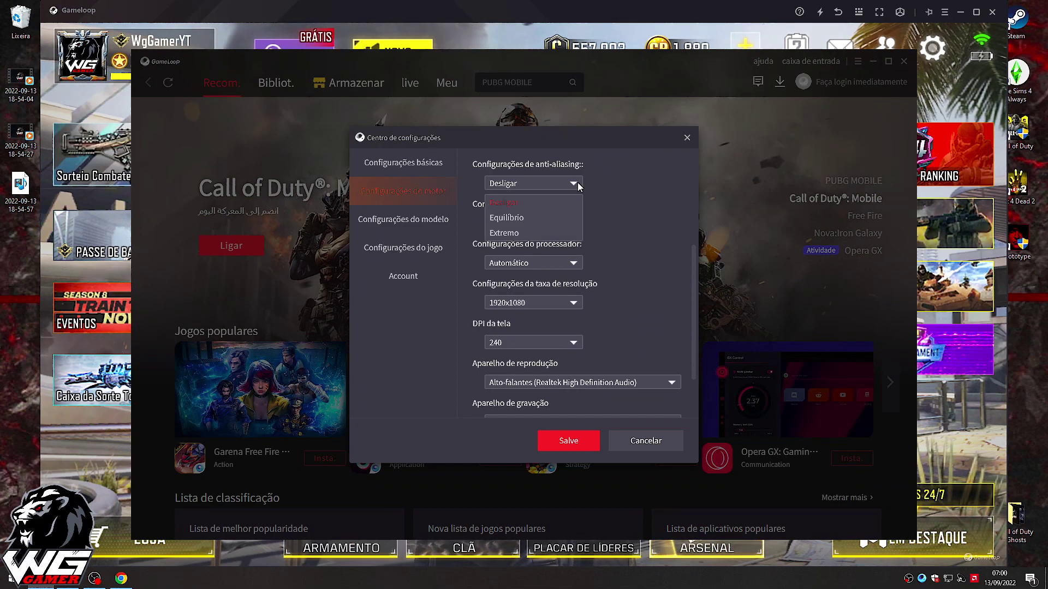
click(577, 182)
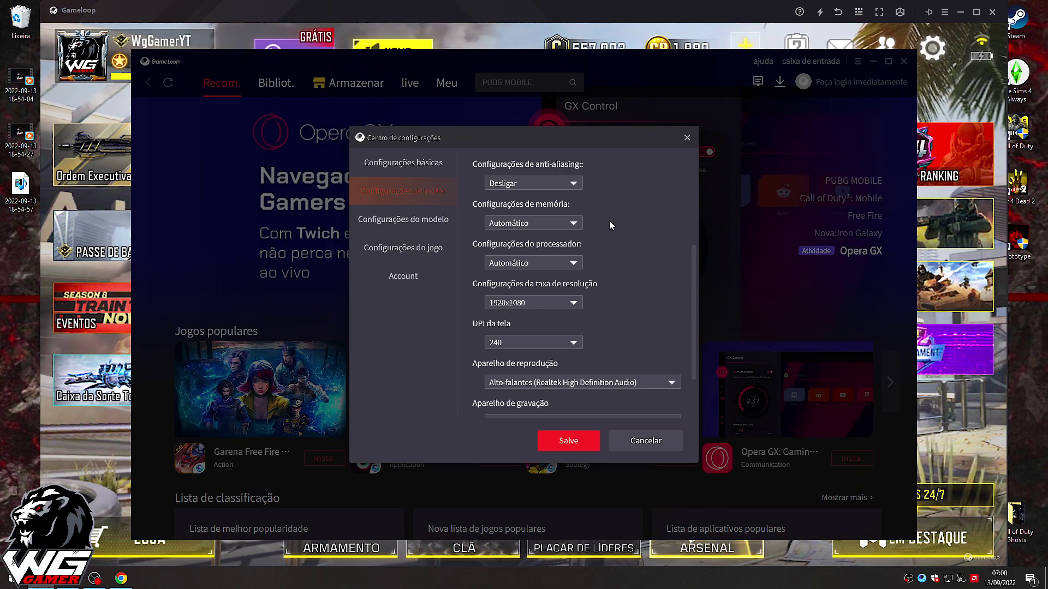
click(566, 304)
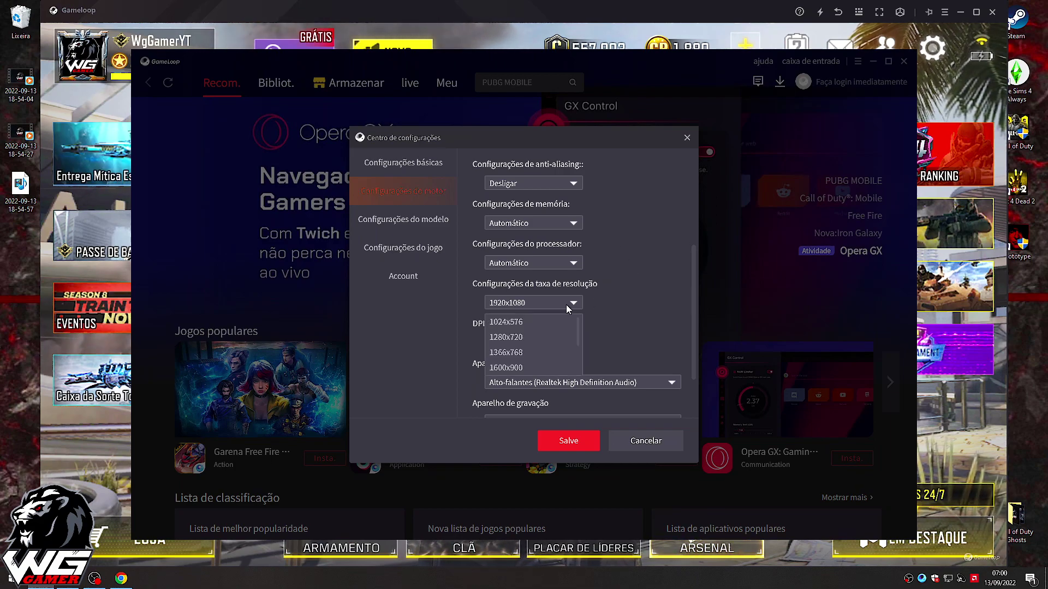
scroll(546, 345, down, 1)
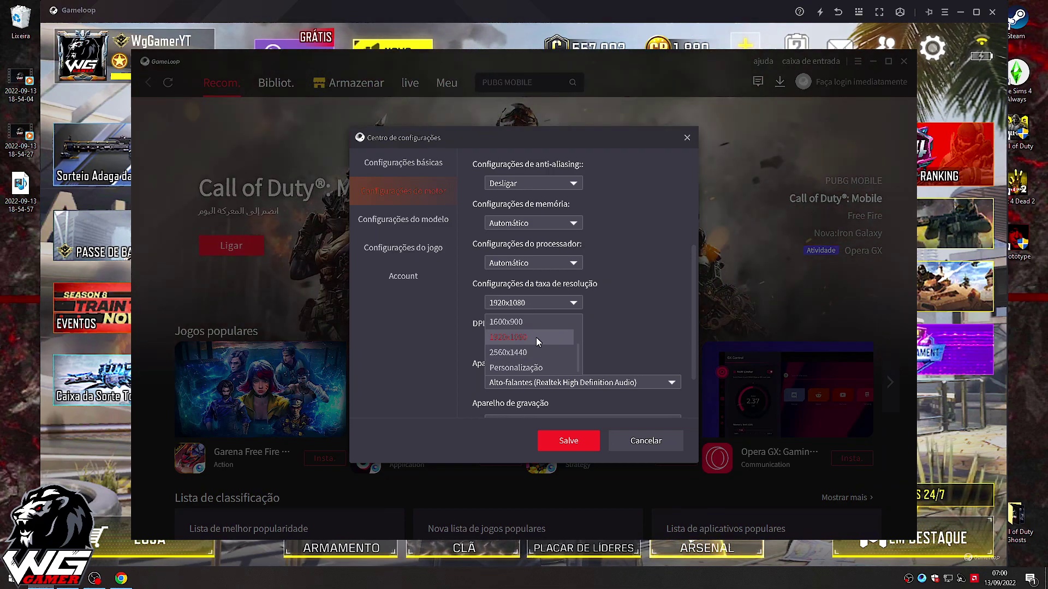
click(544, 339)
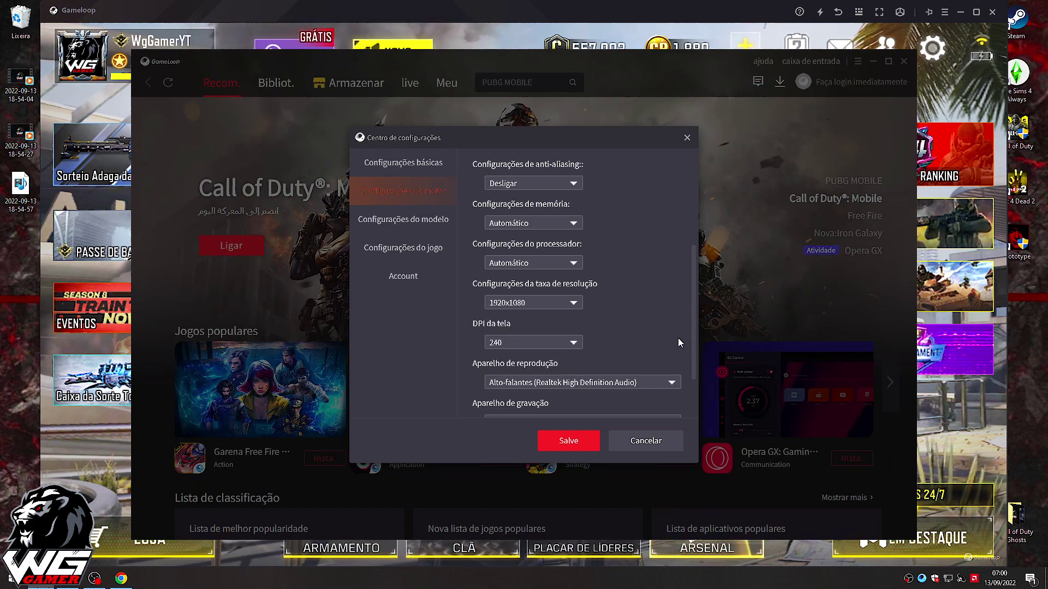
scroll(677, 337, down, 2)
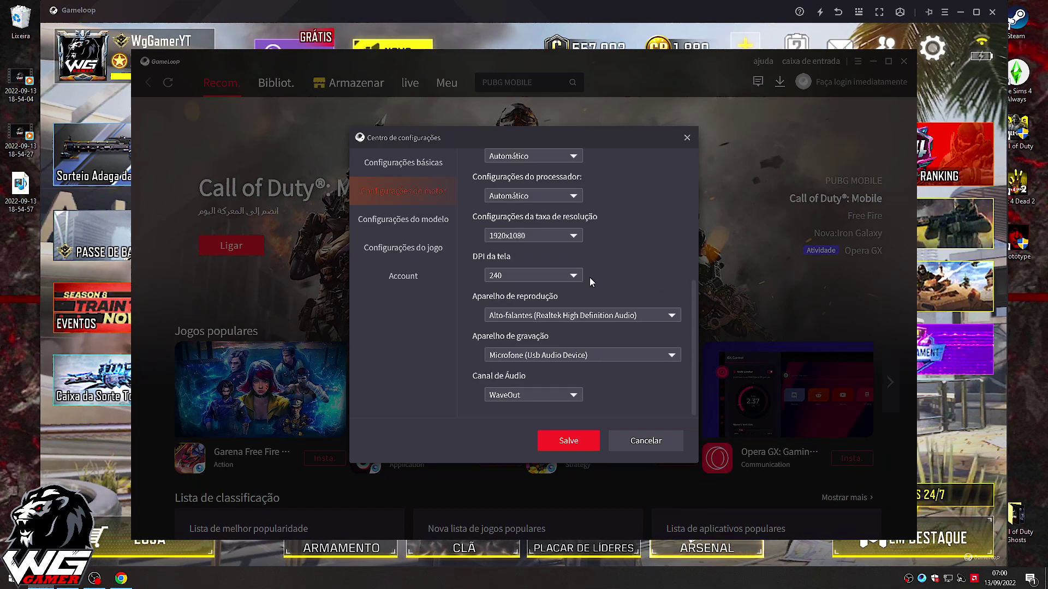
Review the phone model and Call of Duty Mobile game settings, and close the configuration center and the launcher without saving.
click(407, 222)
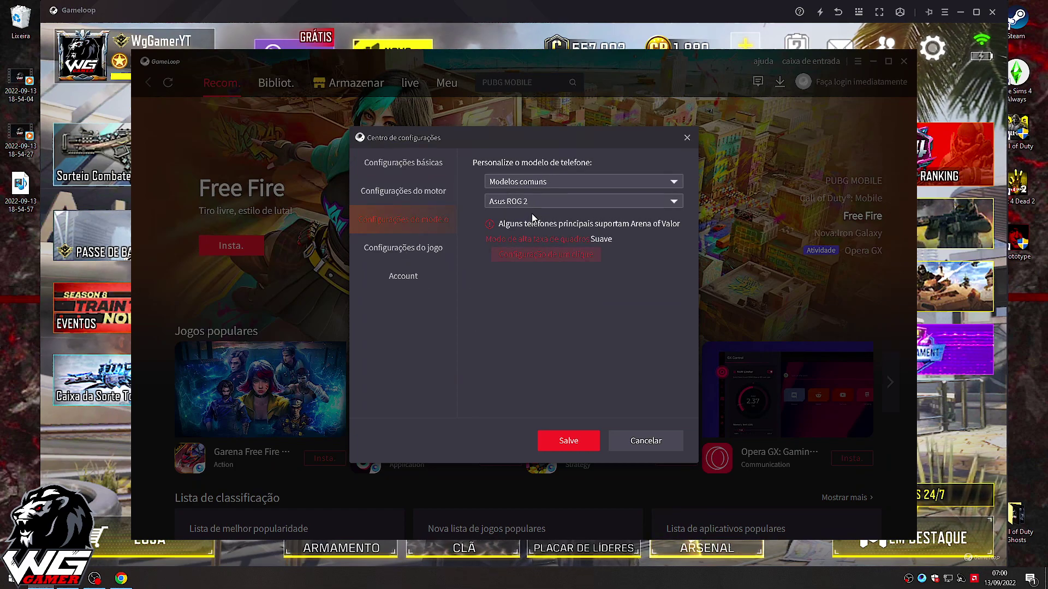
click(409, 250)
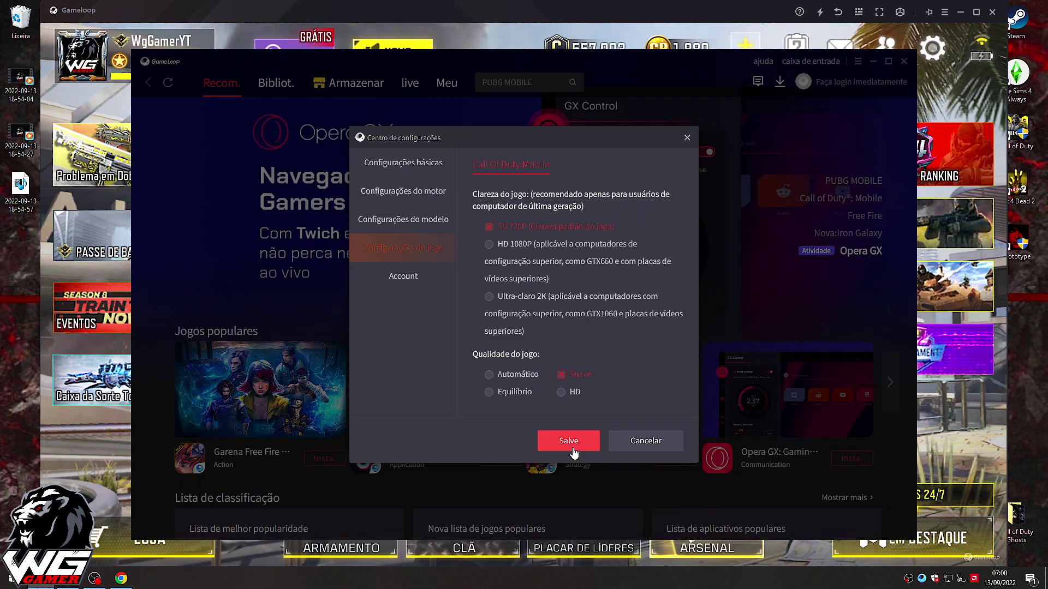
click(687, 137)
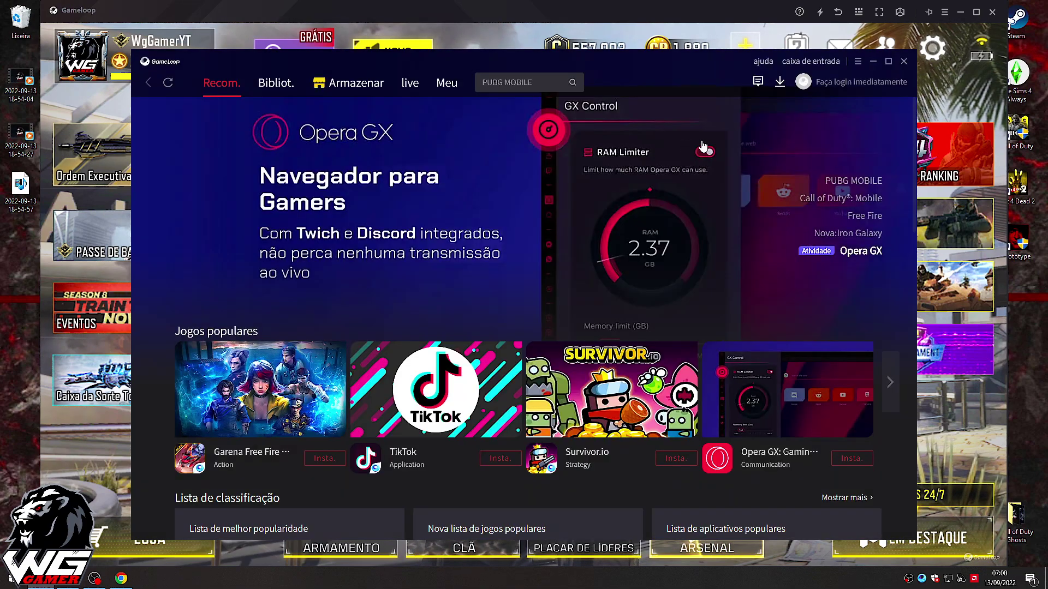
click(904, 61)
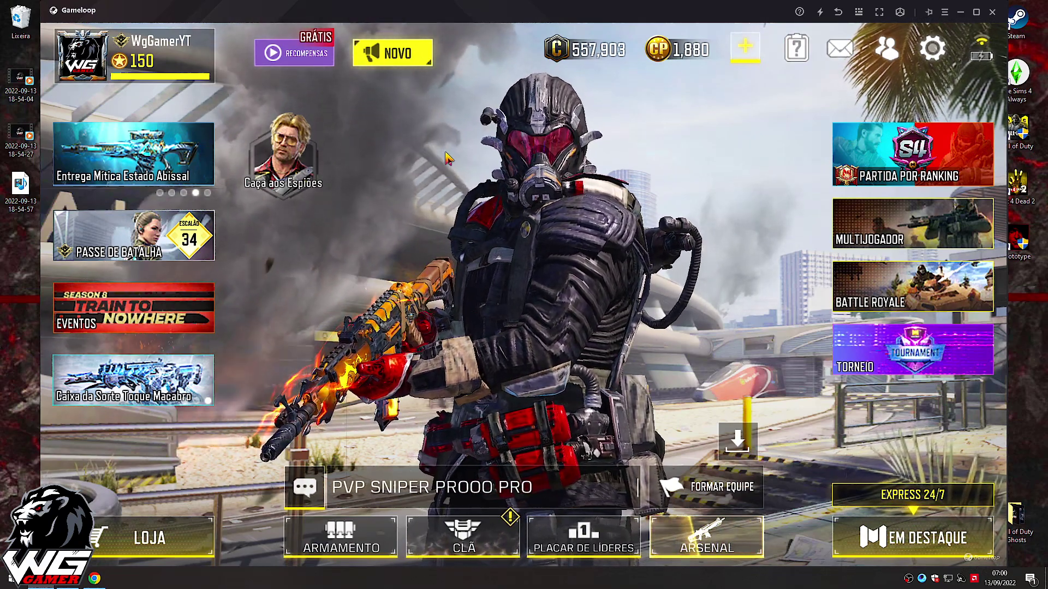
In the game's audio and graphics settings, try MÉDIA graphics quality with the Padrão BR style, and set the quality back to BAIXA.
click(932, 50)
click(125, 197)
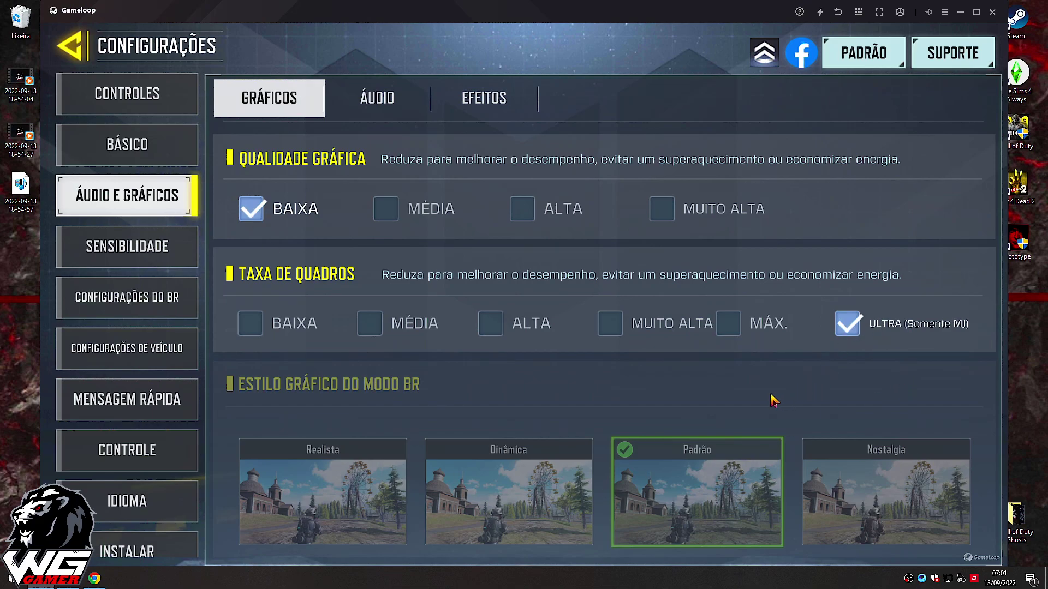
click(387, 210)
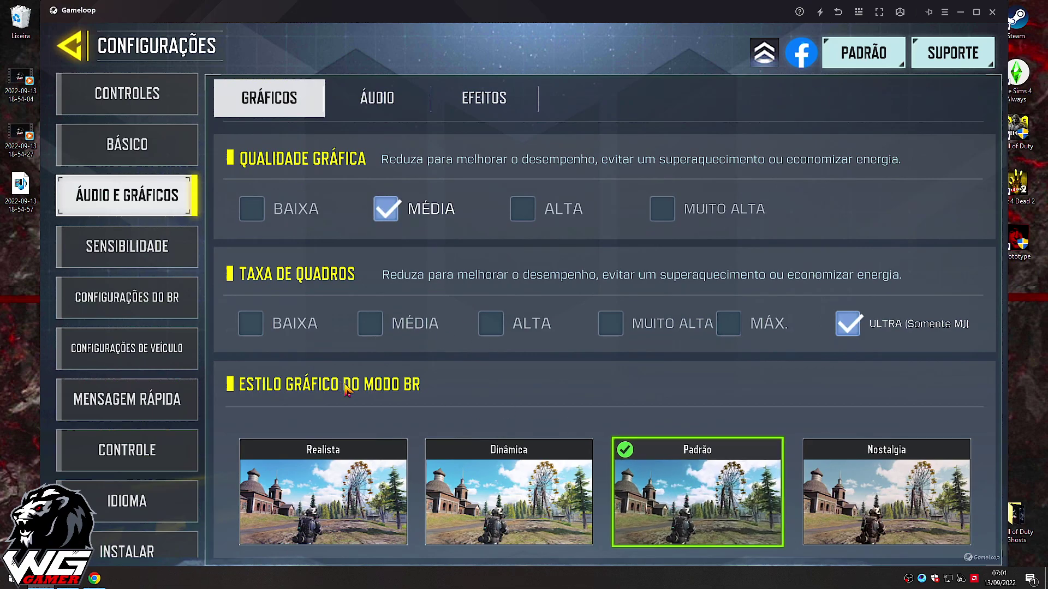
click(696, 496)
click(258, 214)
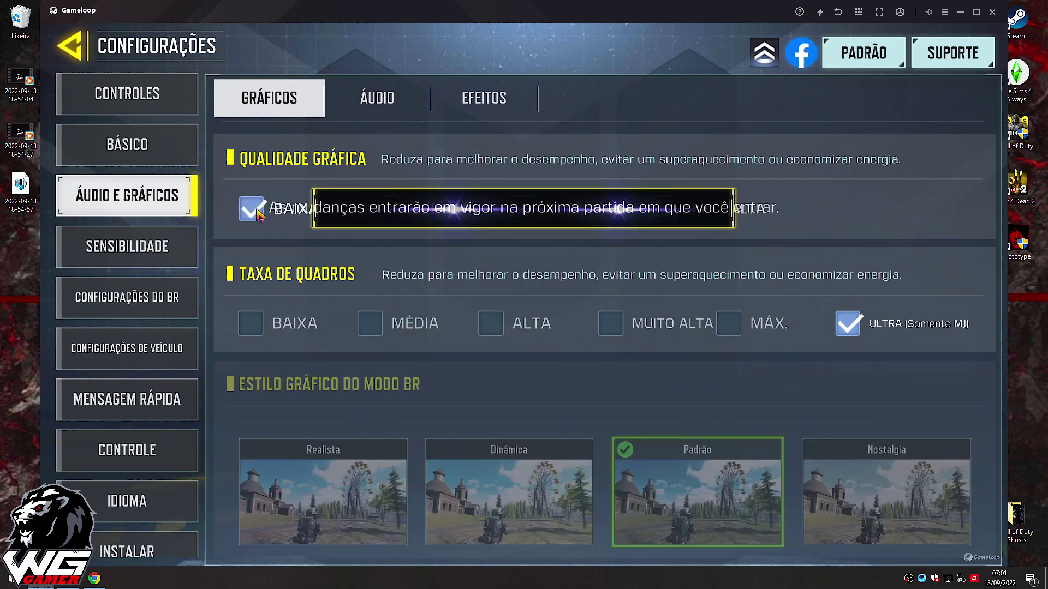
Examine the frame rate, BR style, Zumbis effects and shader preloading options in the graphics settings, and return to the lobby.
click(825, 499)
click(355, 505)
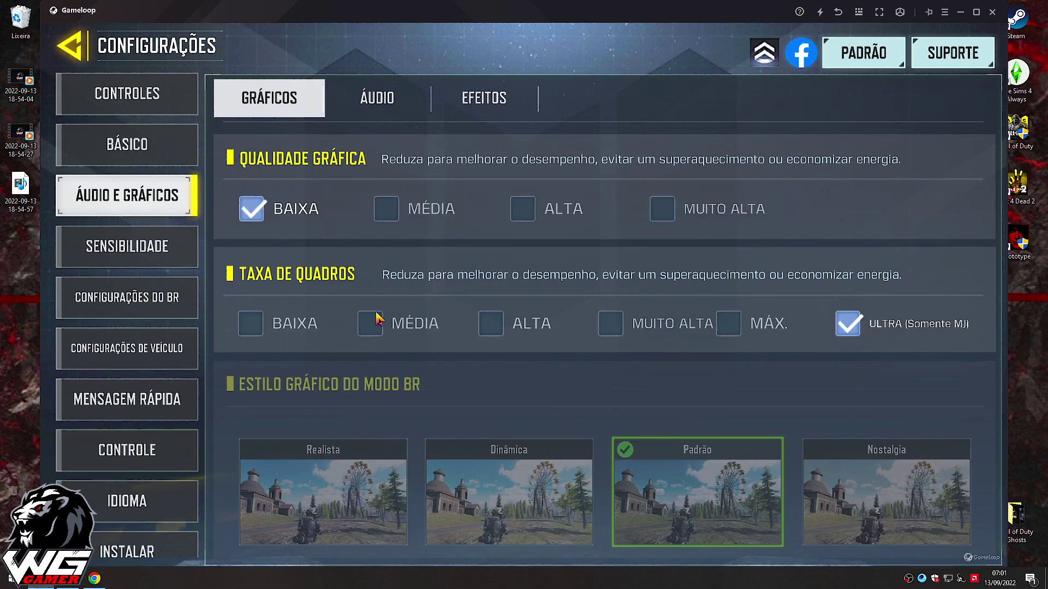
scroll(604, 358, down, 1)
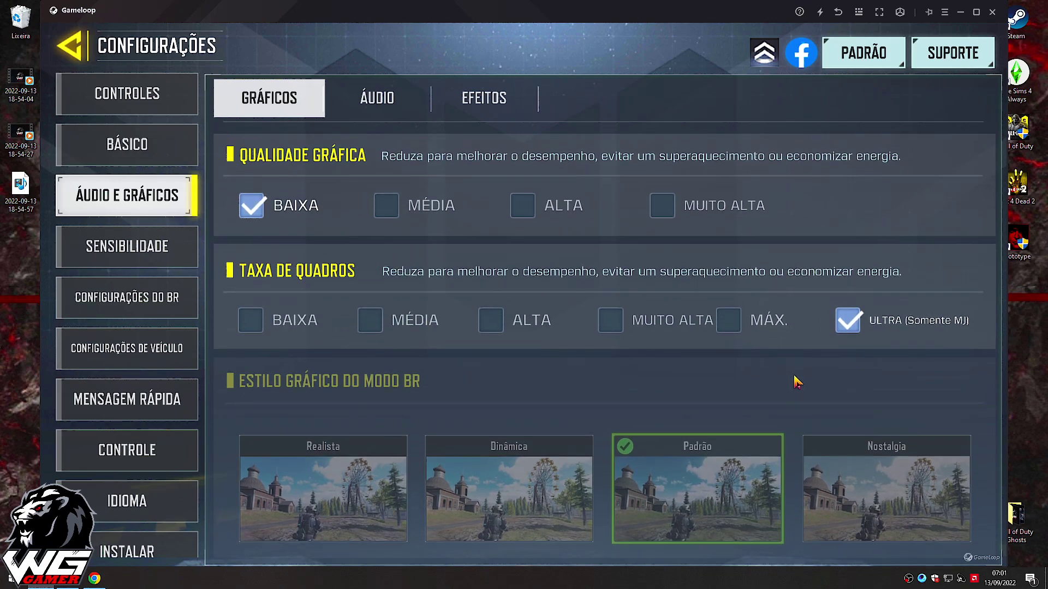
scroll(680, 322, up, 1)
click(679, 320)
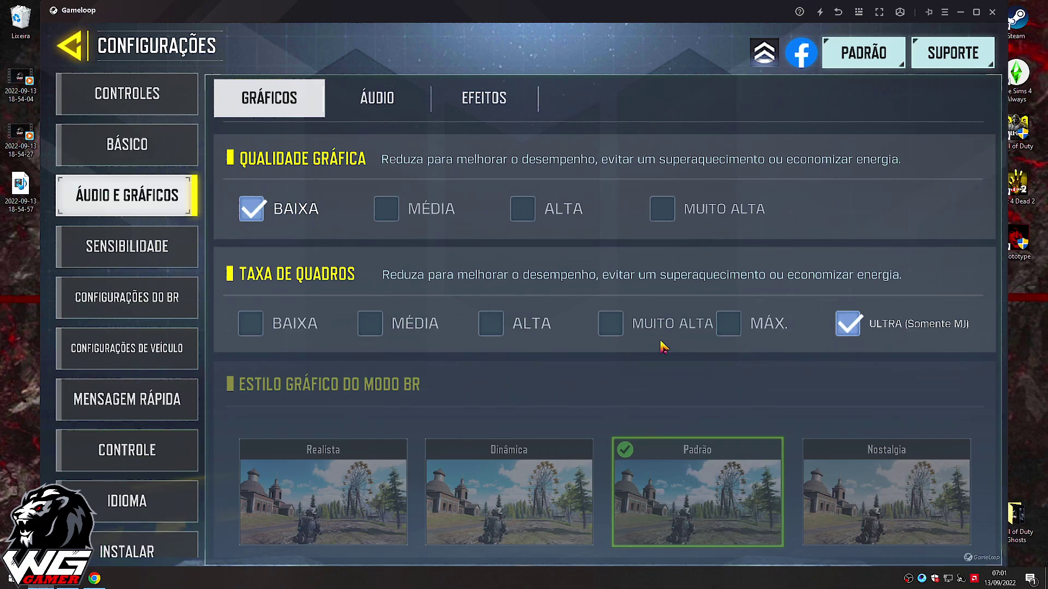
scroll(655, 382, down, 10)
scroll(609, 417, down, 12)
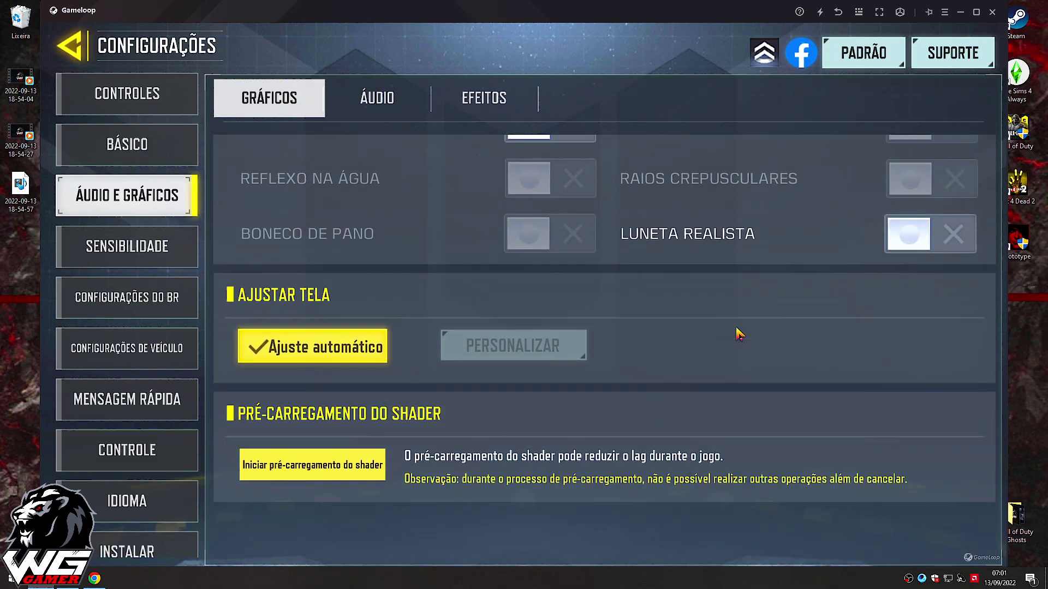
scroll(350, 202, up, 3)
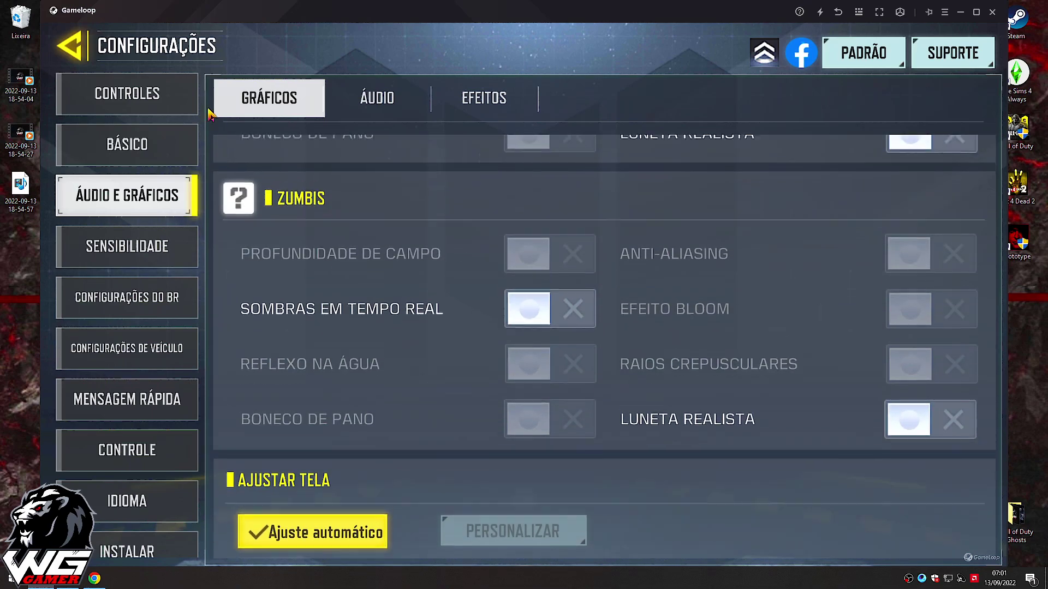
click(70, 45)
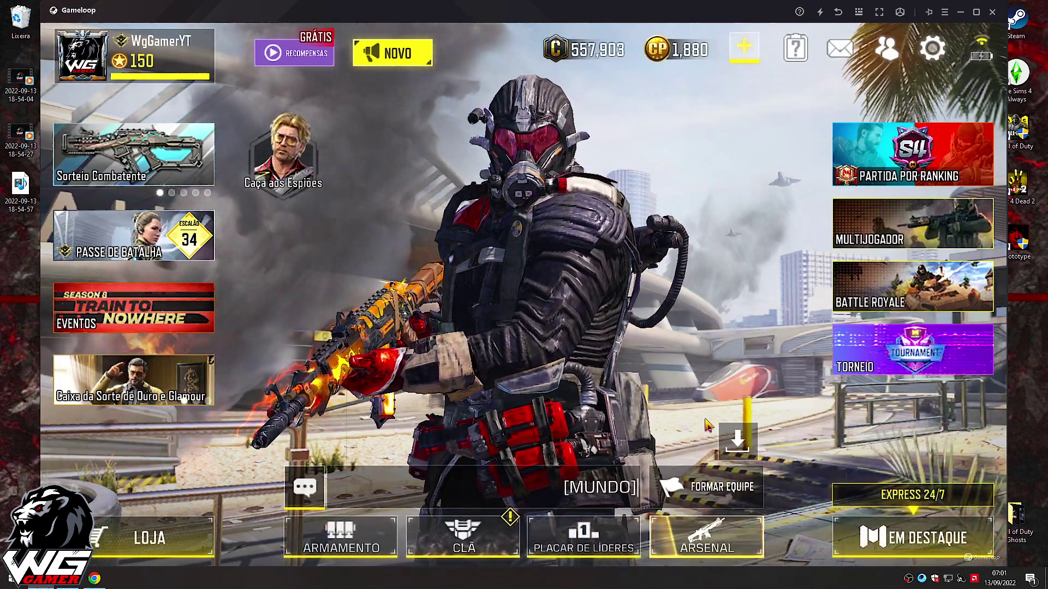
Open the game's download manager and review the Recomendado, Mapas, Armas, Operadores and Outro content.
click(737, 440)
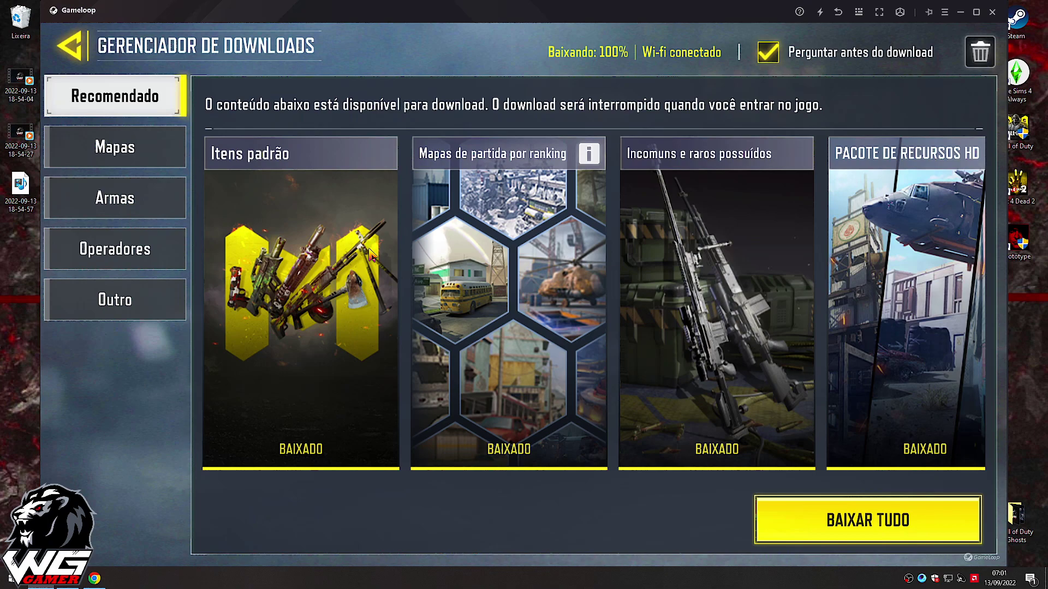
drag(812, 345, 682, 328)
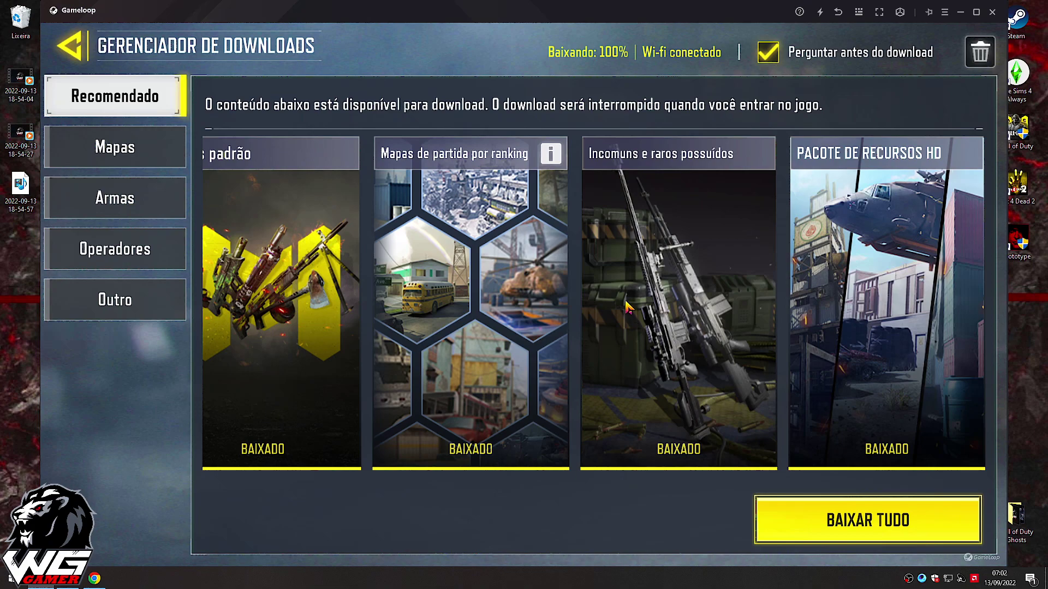
click(155, 153)
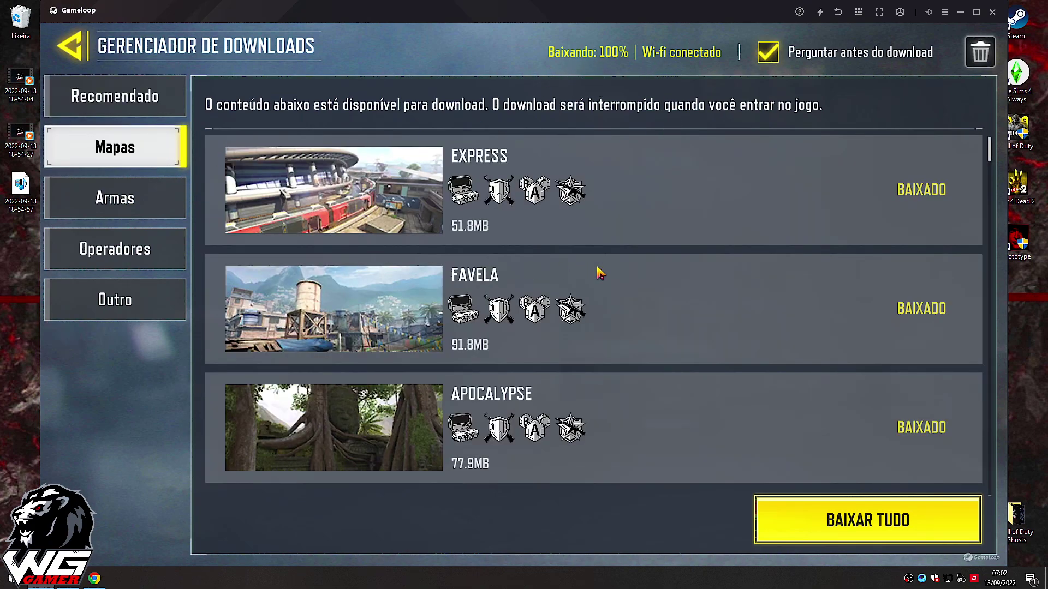
click(149, 197)
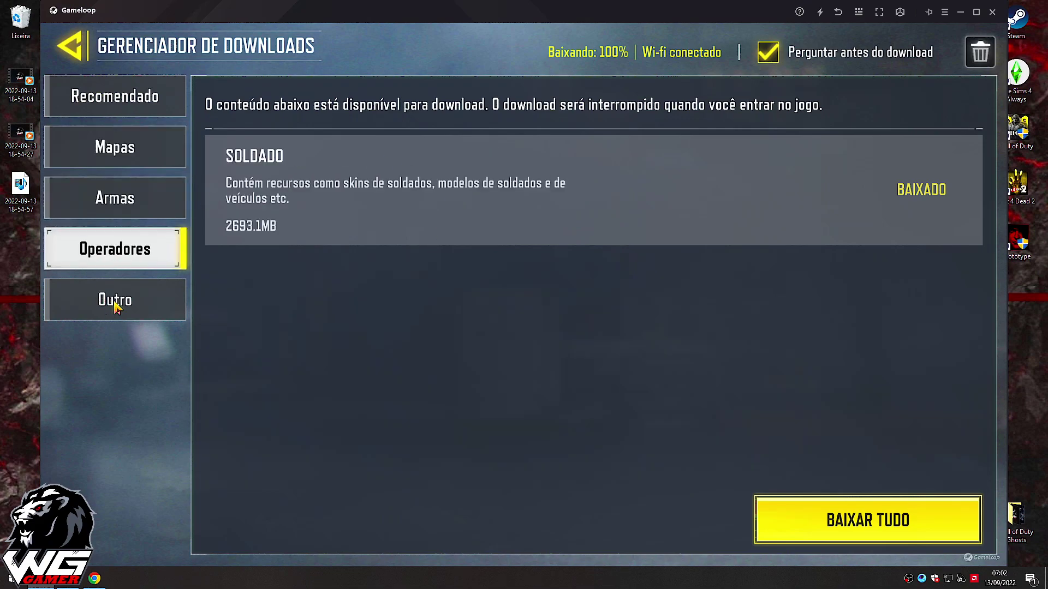
click(109, 299)
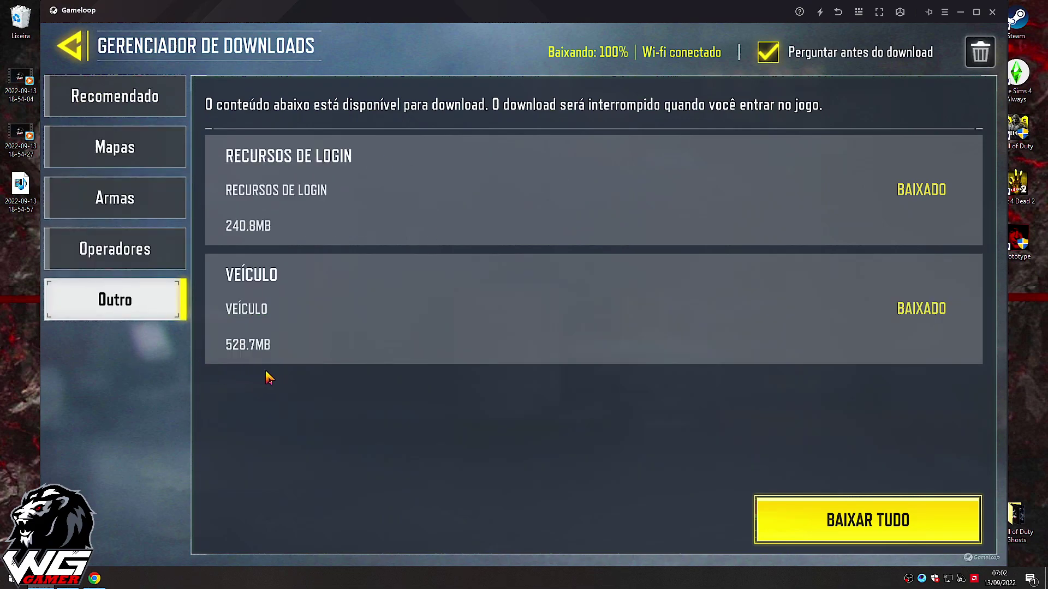
click(135, 254)
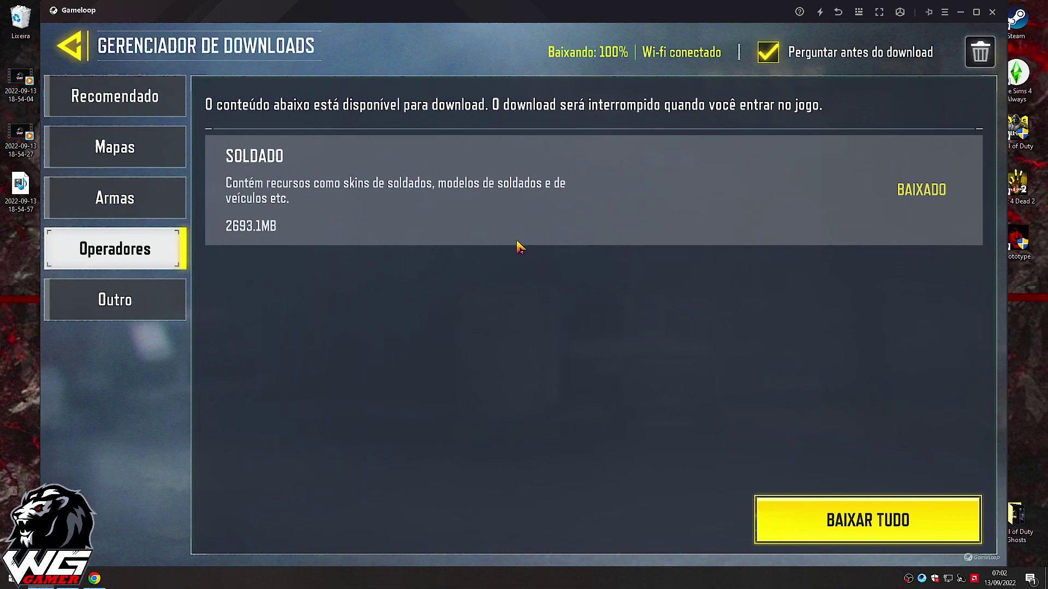
click(149, 195)
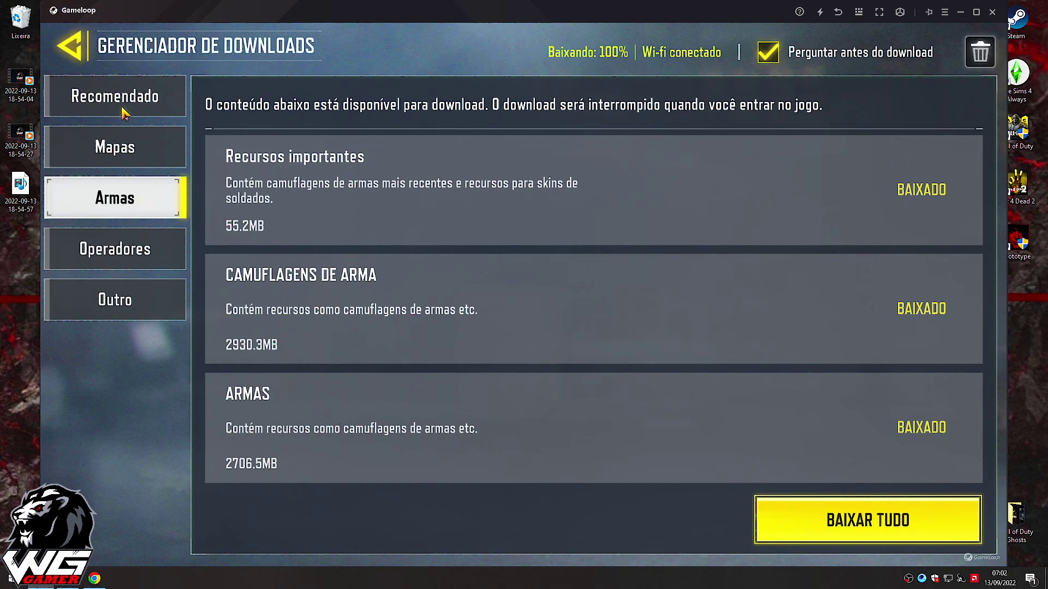
click(117, 148)
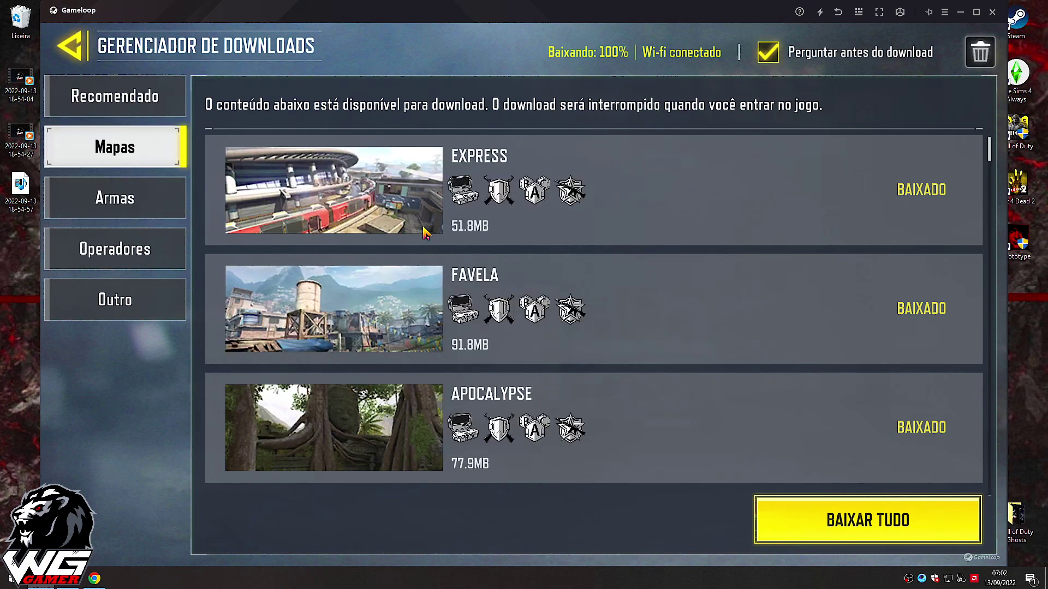
Review the recommended packages again, including PACOTE DE RECURSOS HD, and return to the game lobby.
click(143, 109)
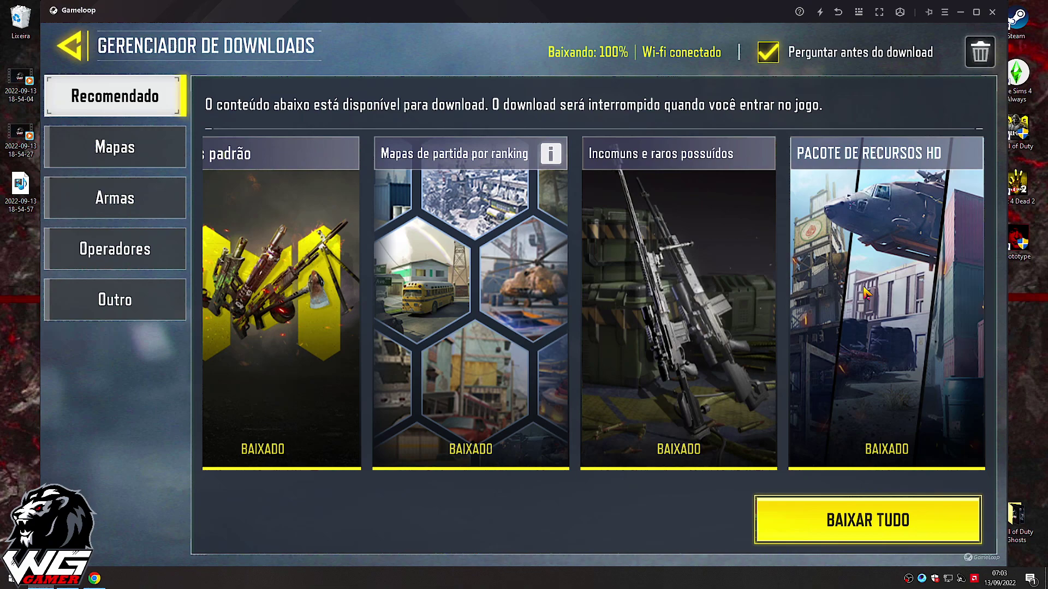
drag(919, 232, 889, 234)
drag(898, 291, 855, 292)
drag(895, 327, 600, 273)
click(49, 38)
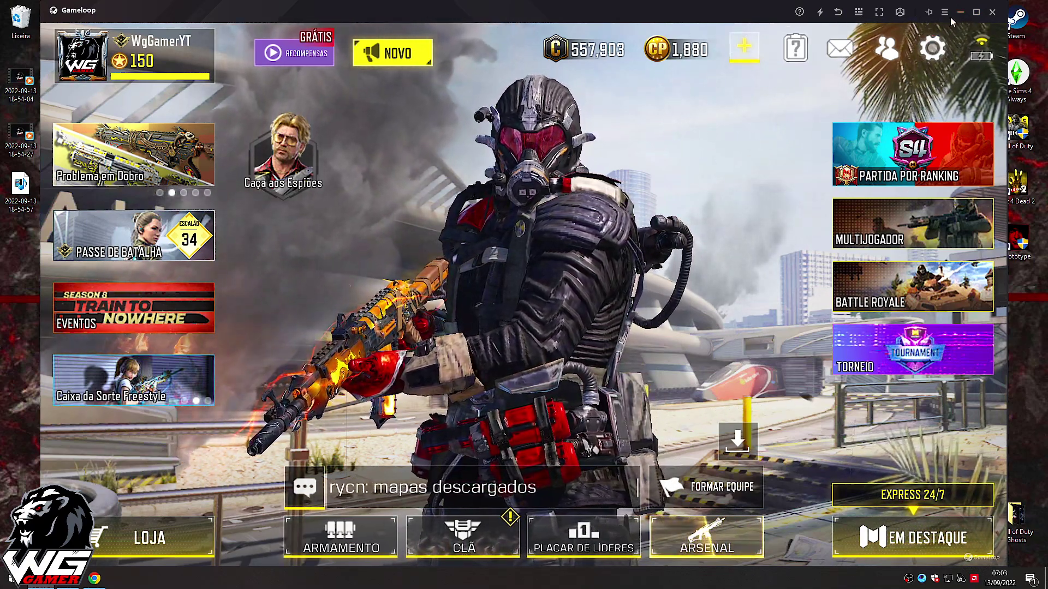
Minimize the game and open the file location of the Call of Duty desktop shortcut.
click(959, 13)
click(923, 577)
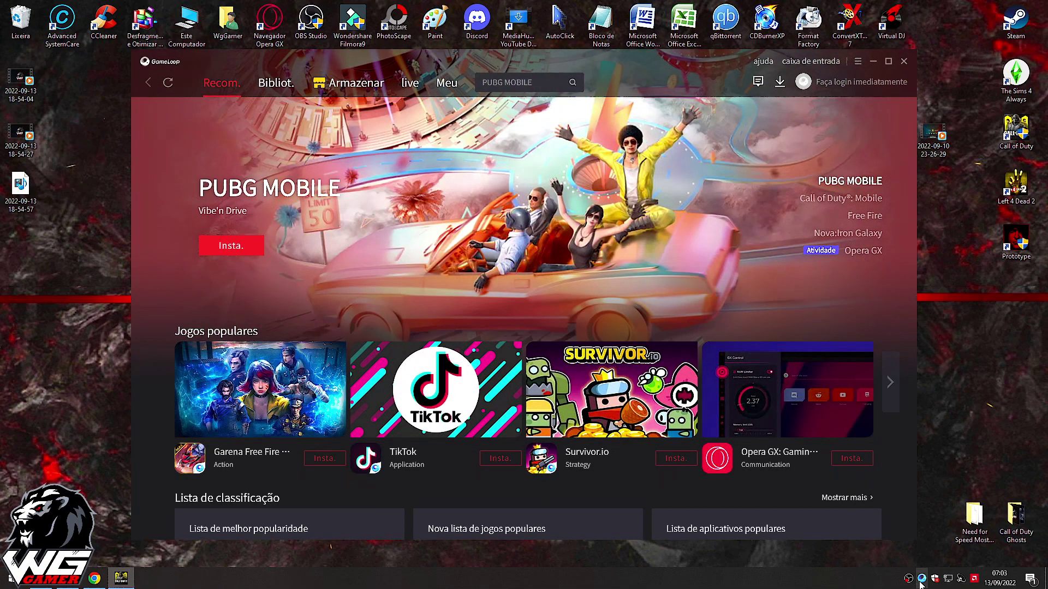
click(1013, 133)
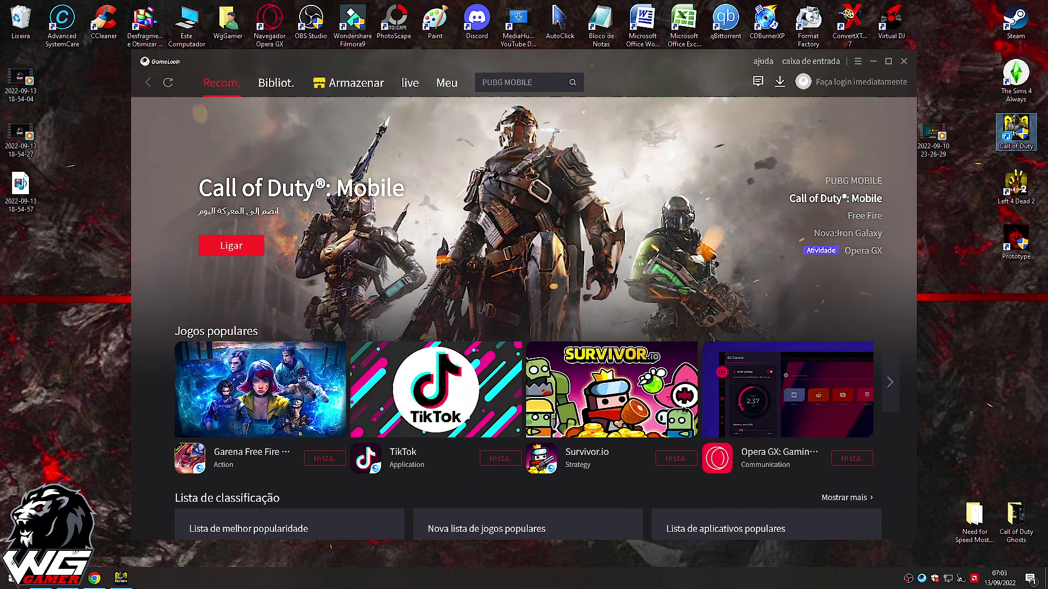
right_click(1008, 141)
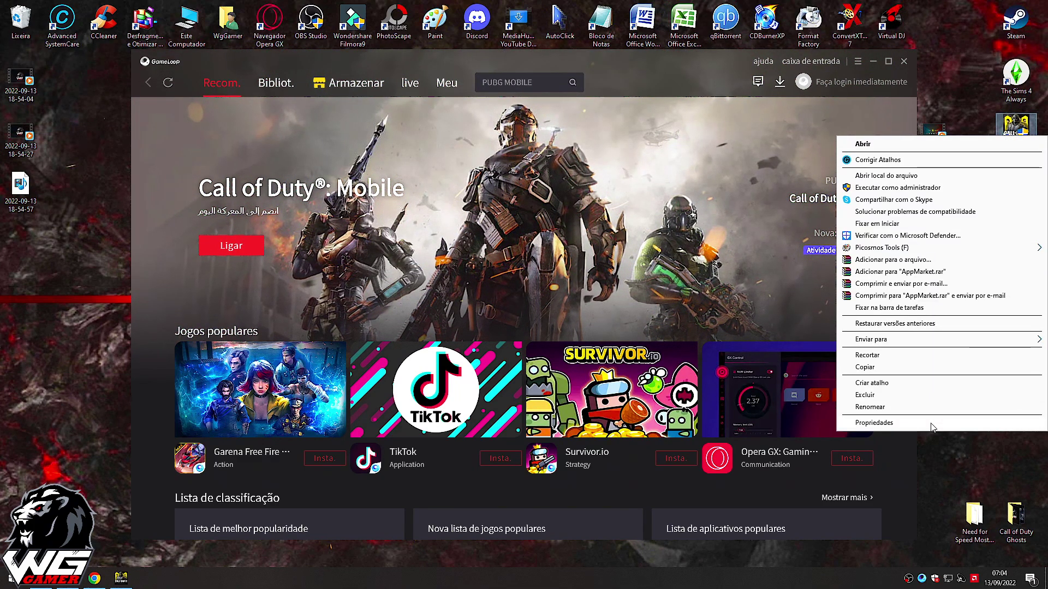
click(891, 177)
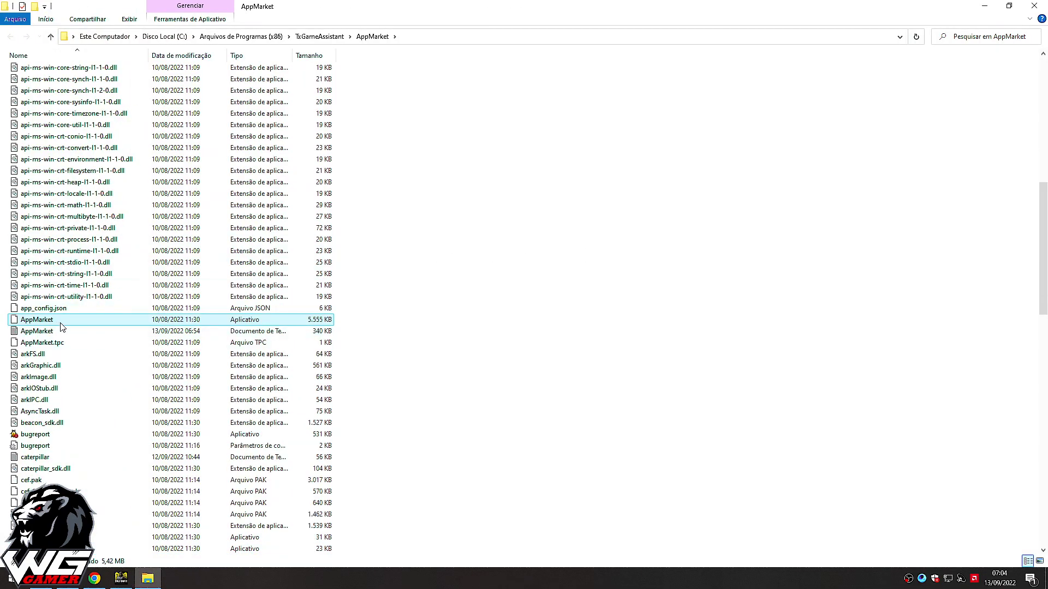
Check the fullscreen optimization and administrator options in the AppMarket application's compatibility properties, and accept them.
mouse_move(62, 327)
right_click(249, 322)
click(279, 310)
click(352, 304)
drag(392, 284, 548, 141)
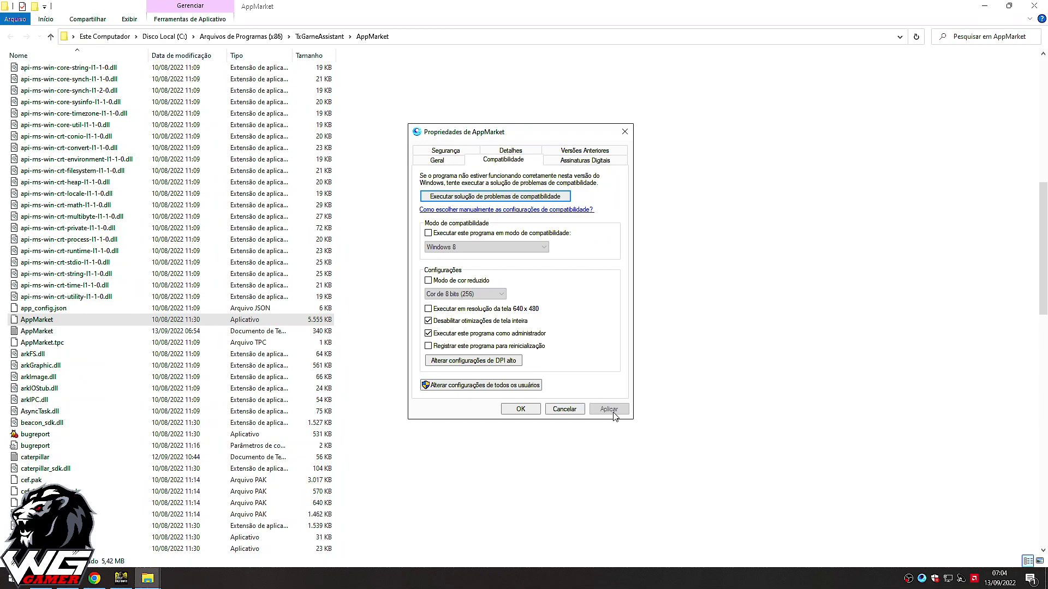
click(520, 409)
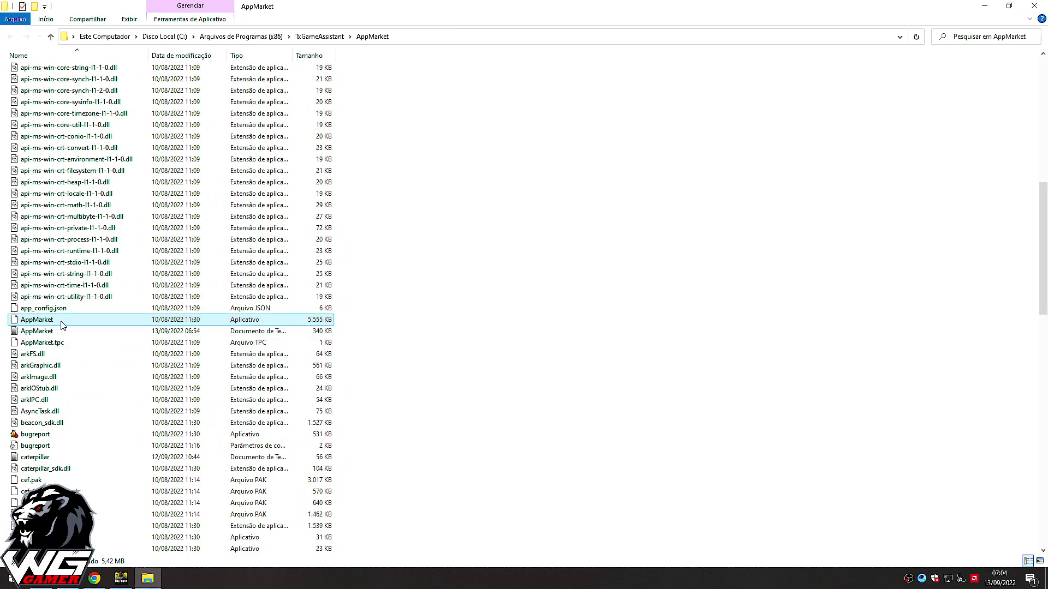
Go up to the TxGameAssistant folder and open its ui subfolder.
click(328, 38)
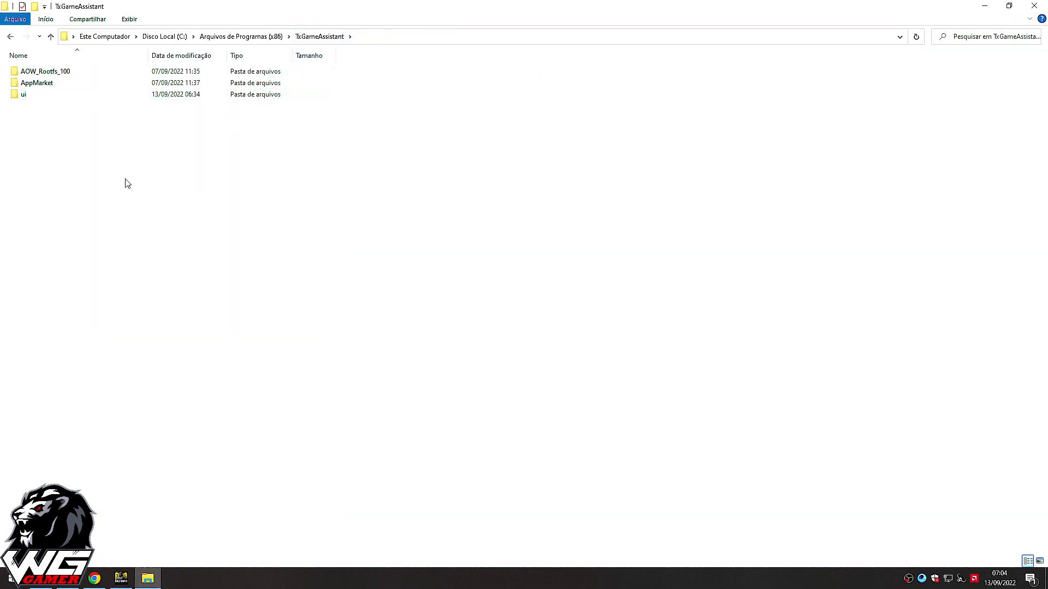
click(43, 100)
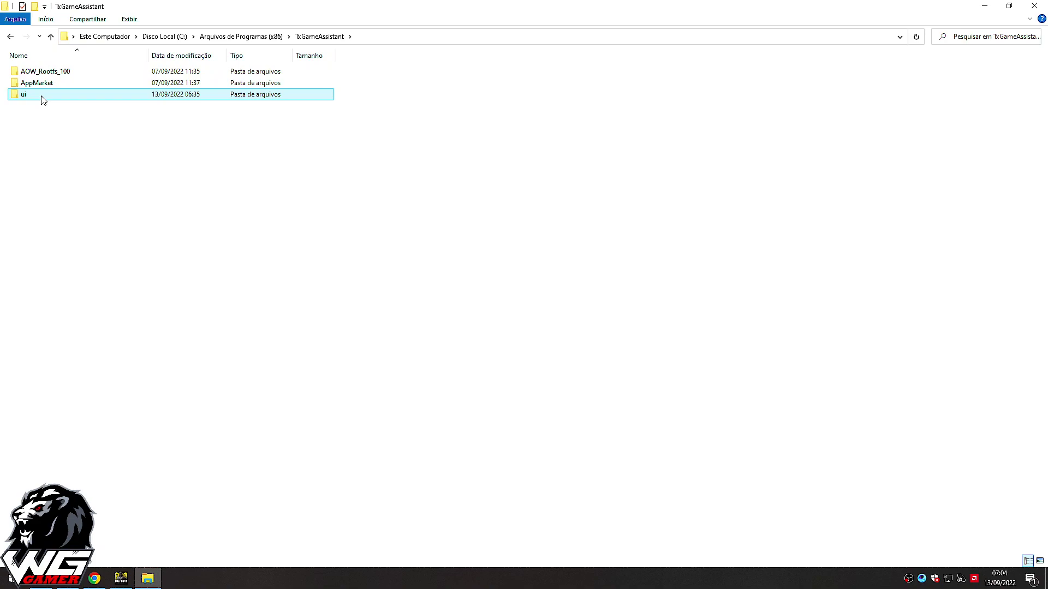
double_click(43, 100)
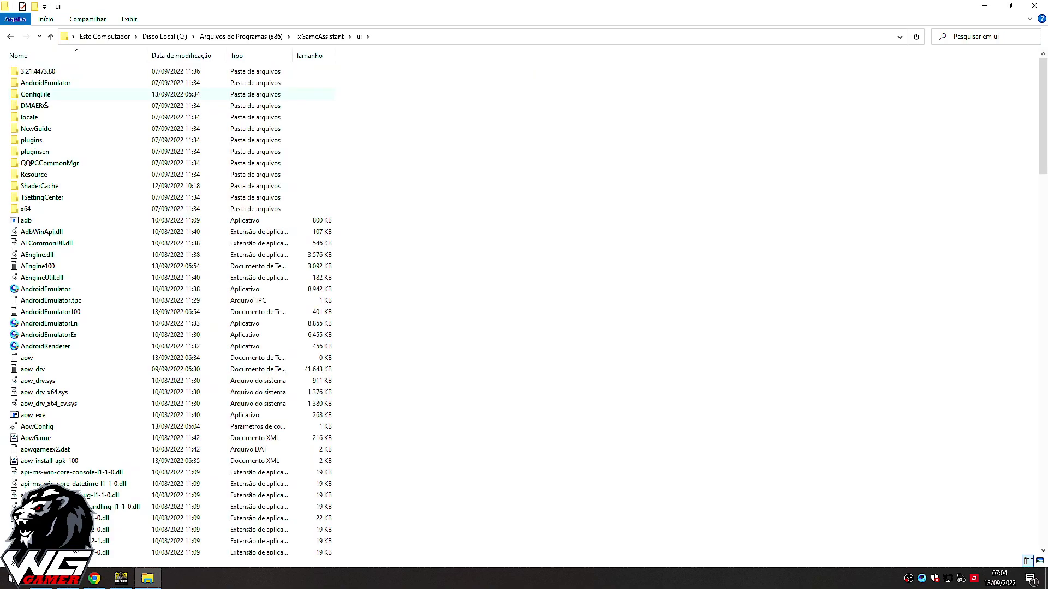
Enable running as administrator in the compatibility properties of the AndroidEmulatorEn application, and apply the change.
click(78, 325)
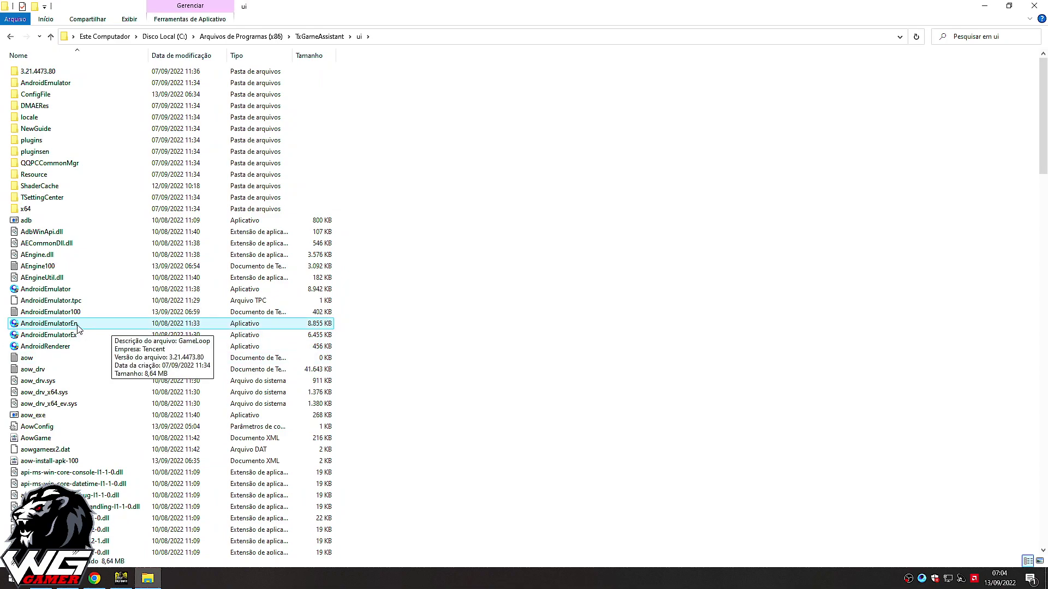
right_click(83, 325)
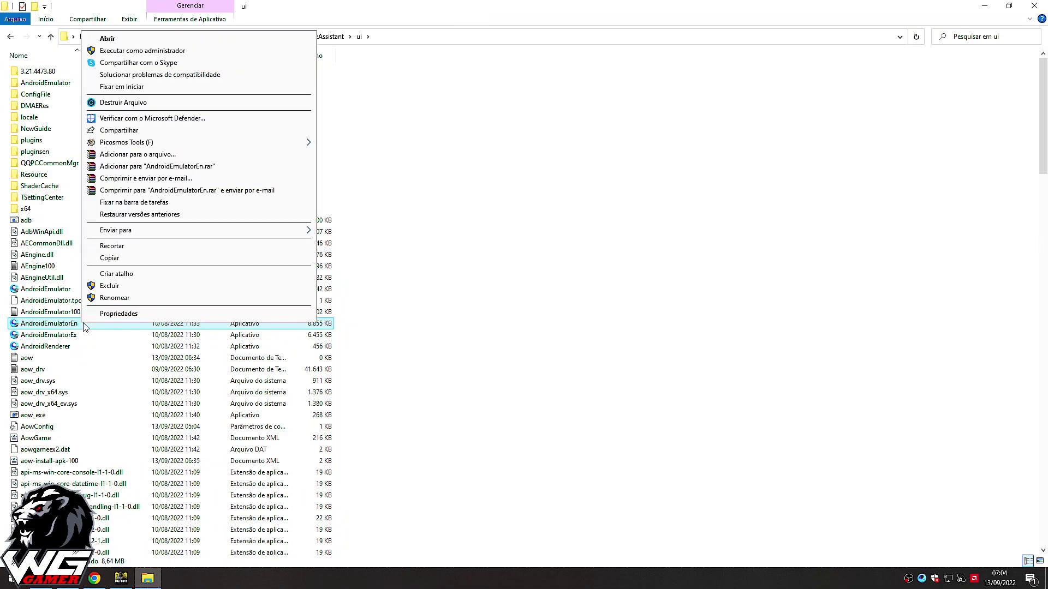
click(118, 321)
click(181, 303)
drag(228, 278, 582, 112)
click(468, 309)
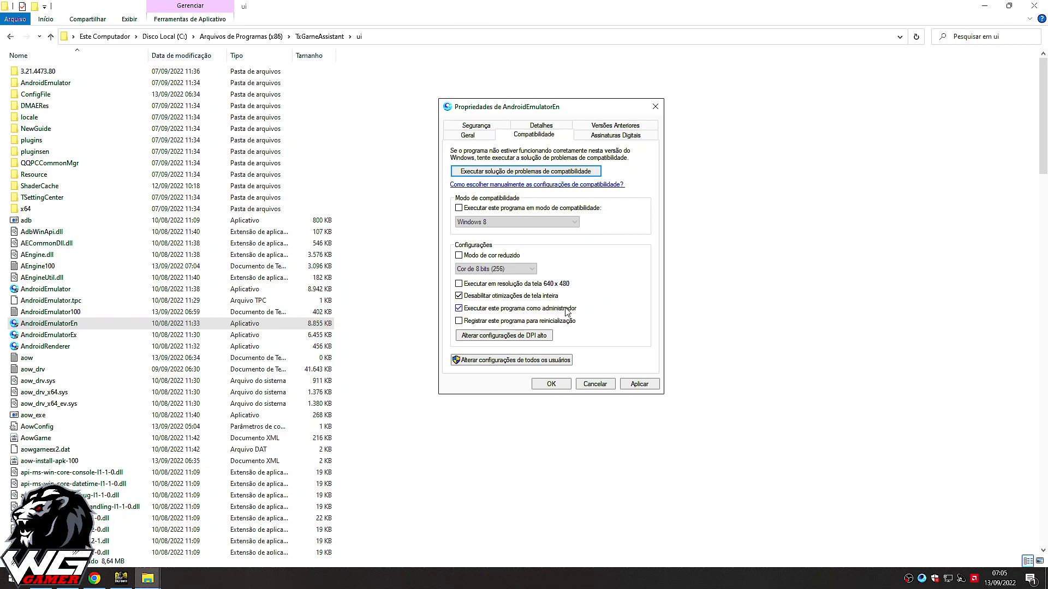
click(638, 388)
click(545, 387)
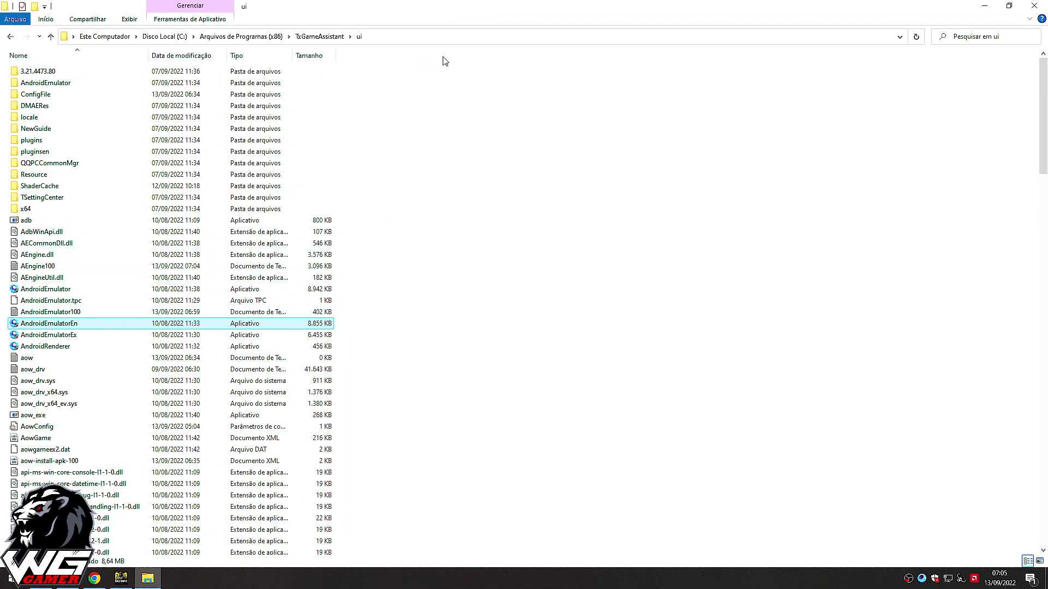
Copy the full path of the ui folder and close the file explorer.
click(498, 38)
key(ctrl+c)
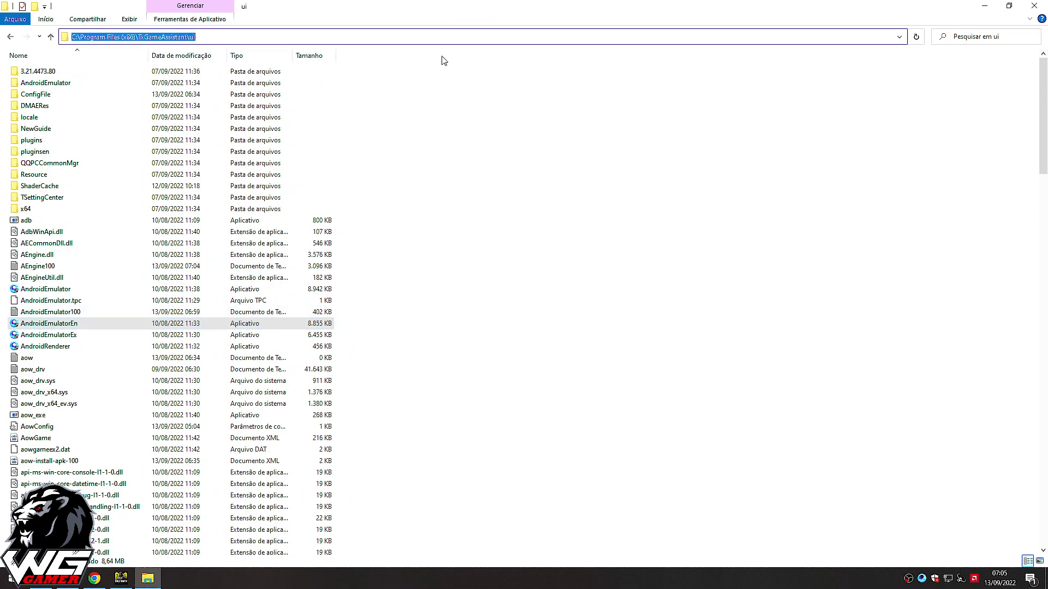
click(1034, 6)
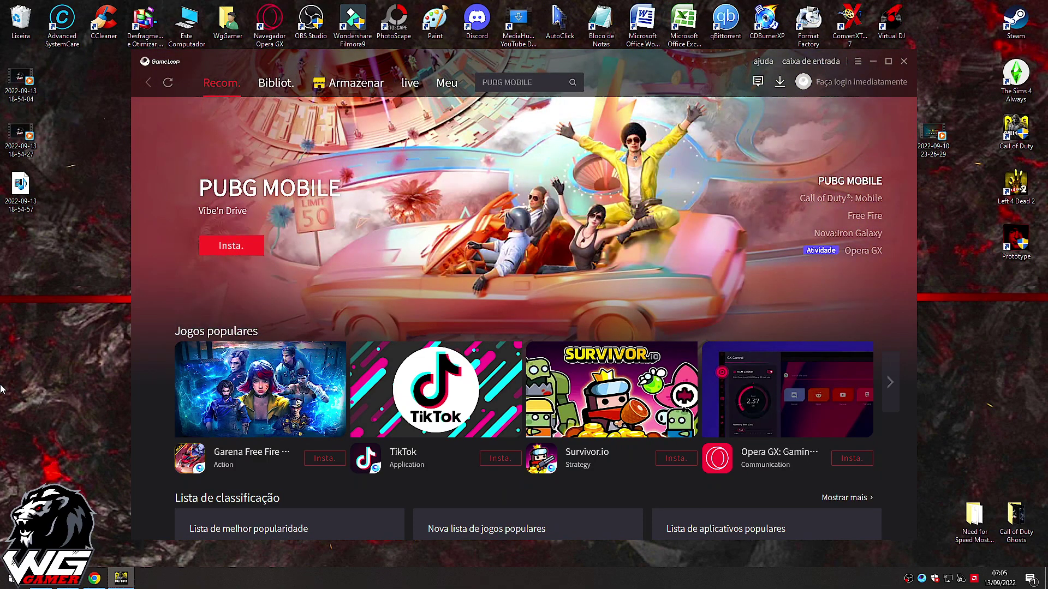
Open the graphics performance preference page from the Jogos section of the Windows settings.
key(super)
text(con)
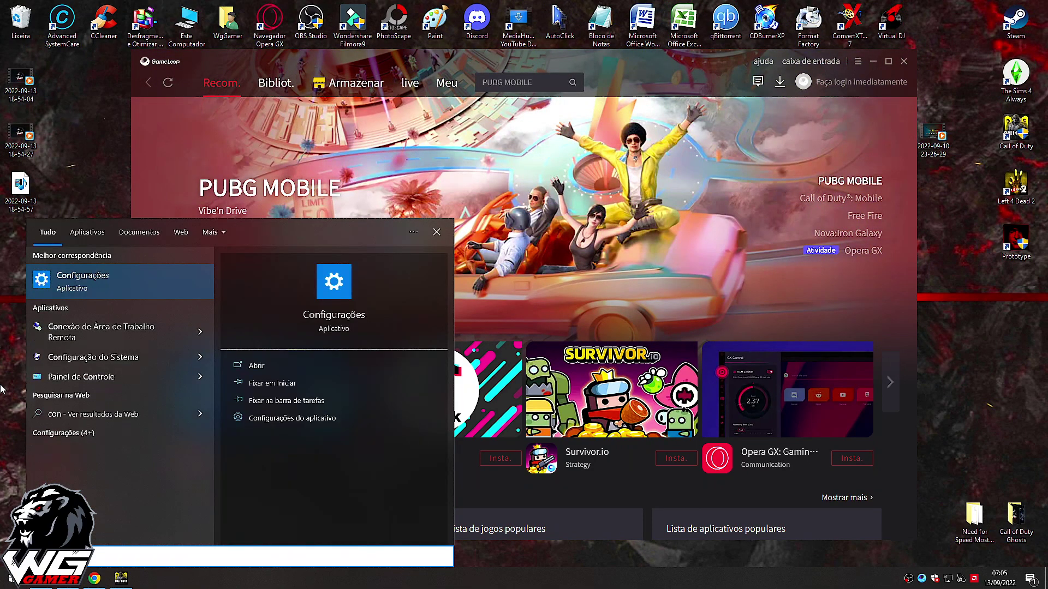
click(101, 280)
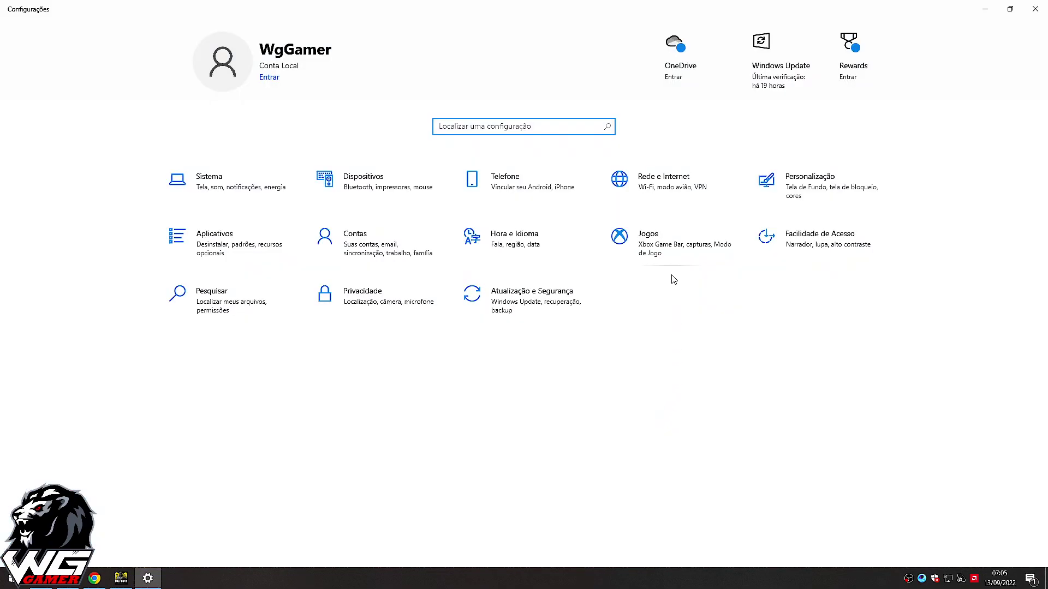
click(668, 251)
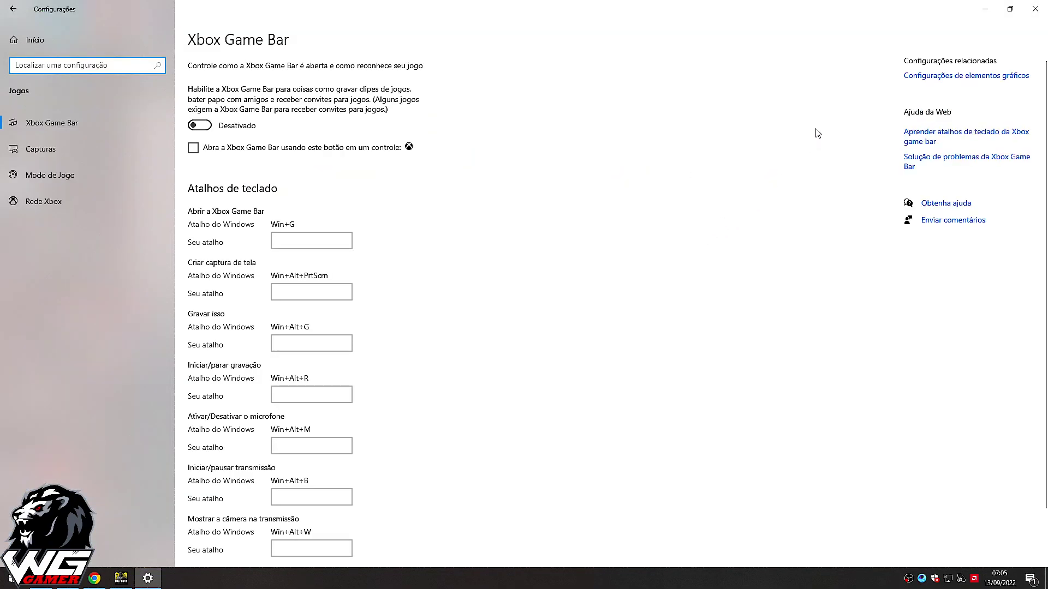
click(953, 78)
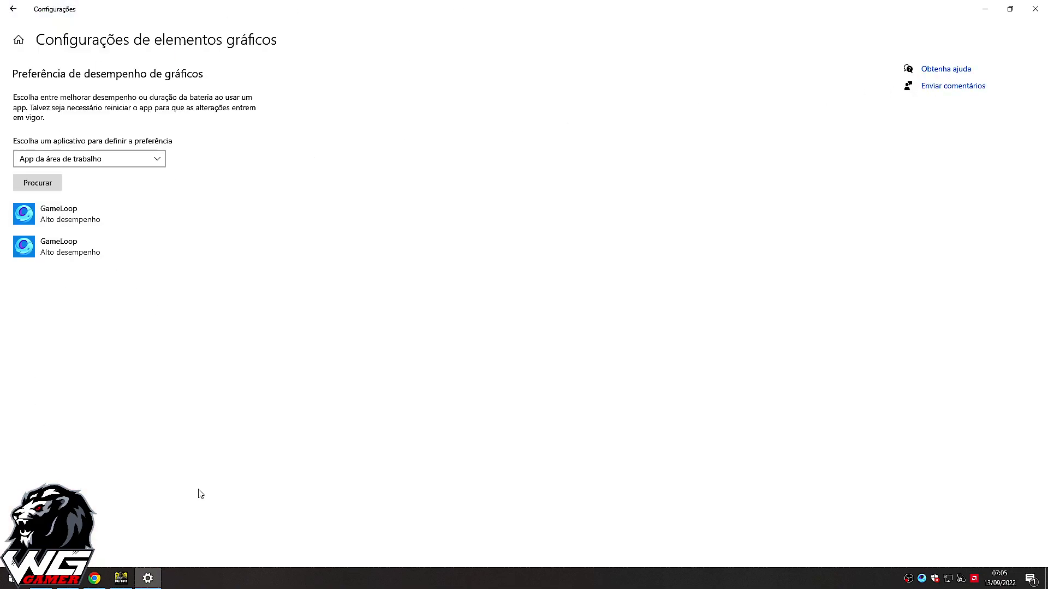
Add the AndroidEmulatorEn application from C:\Program Files (x86)\TxGameAssistant\ui to the graphics performance preference list.
click(76, 248)
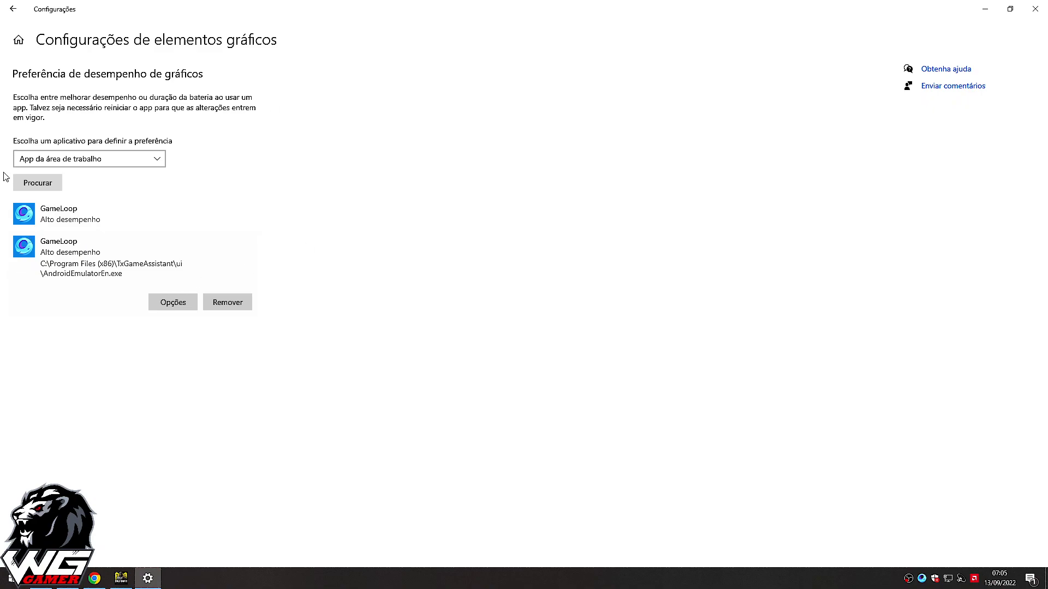
click(38, 186)
click(307, 31)
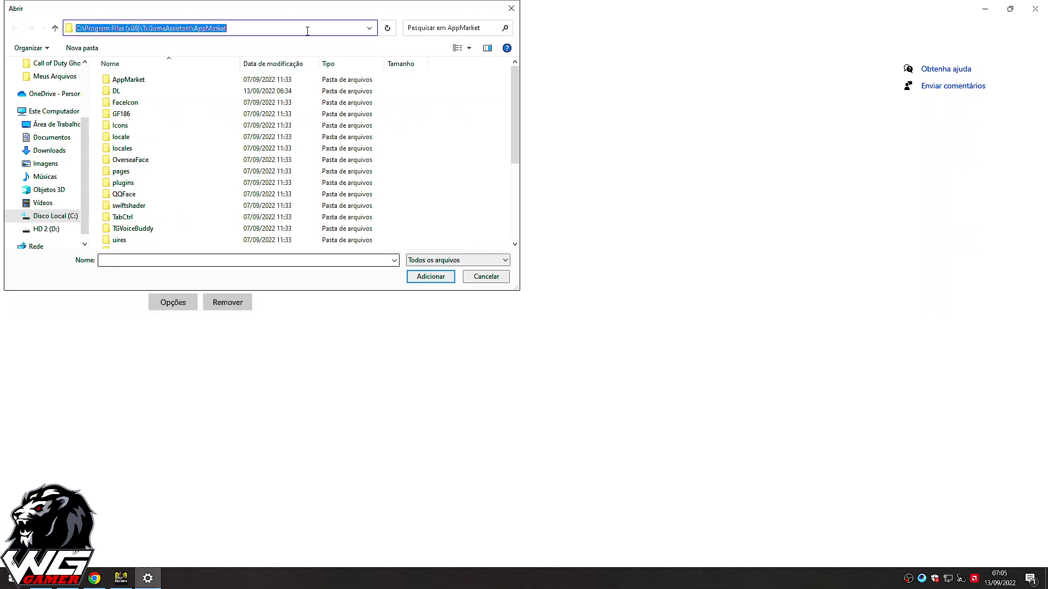
key(BackSpace)
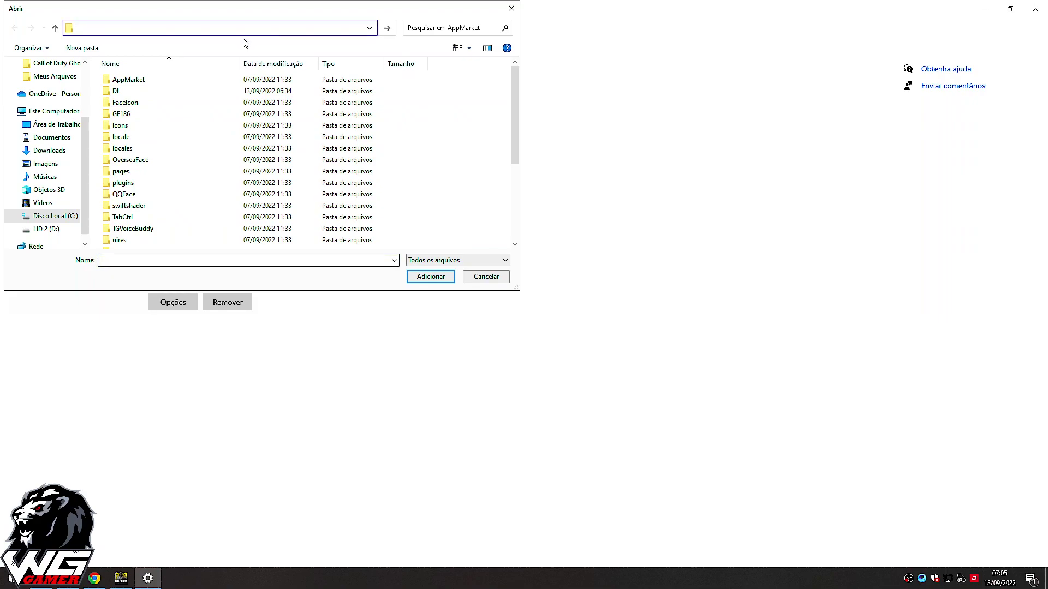
key(ctrl+v)
key(Return)
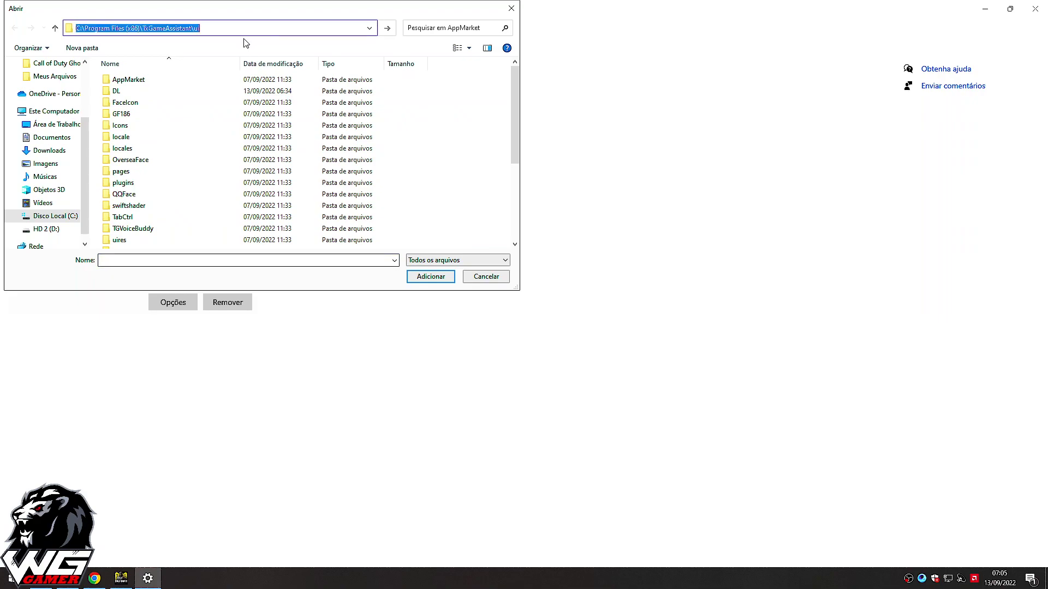
scroll(218, 136, down, 4)
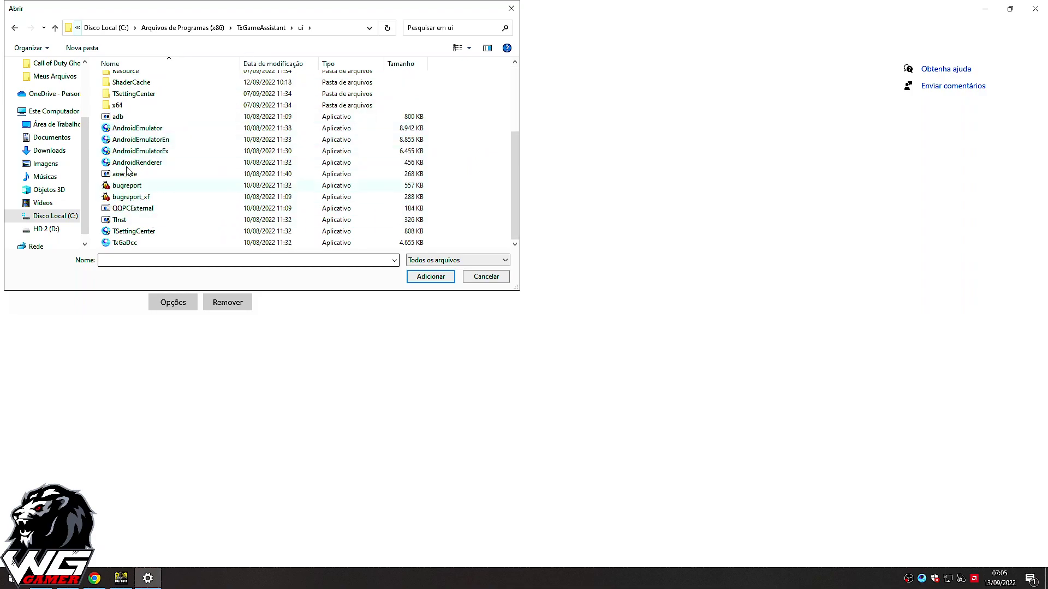
click(157, 143)
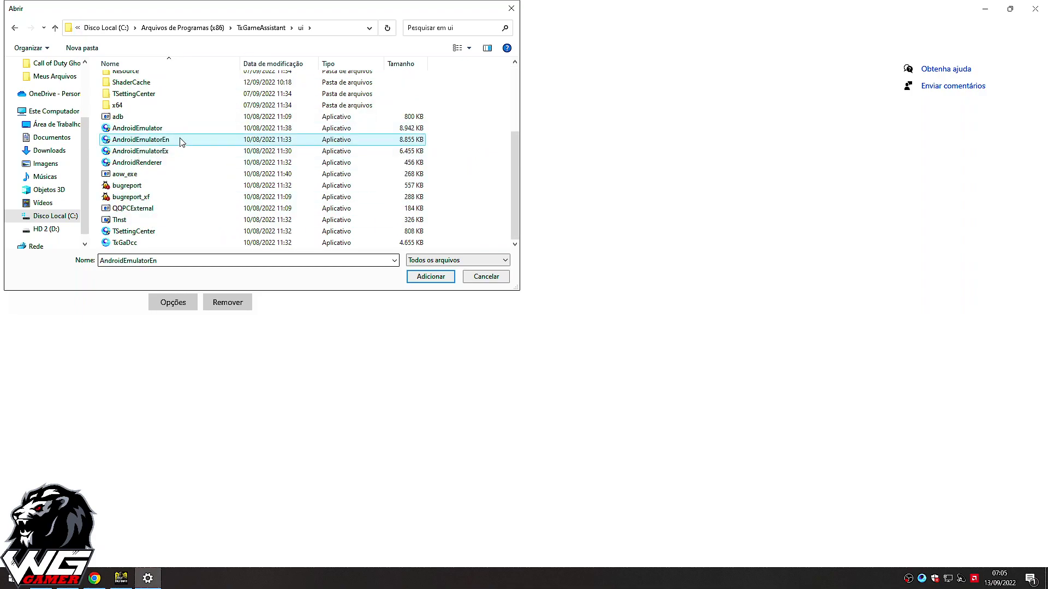
click(435, 280)
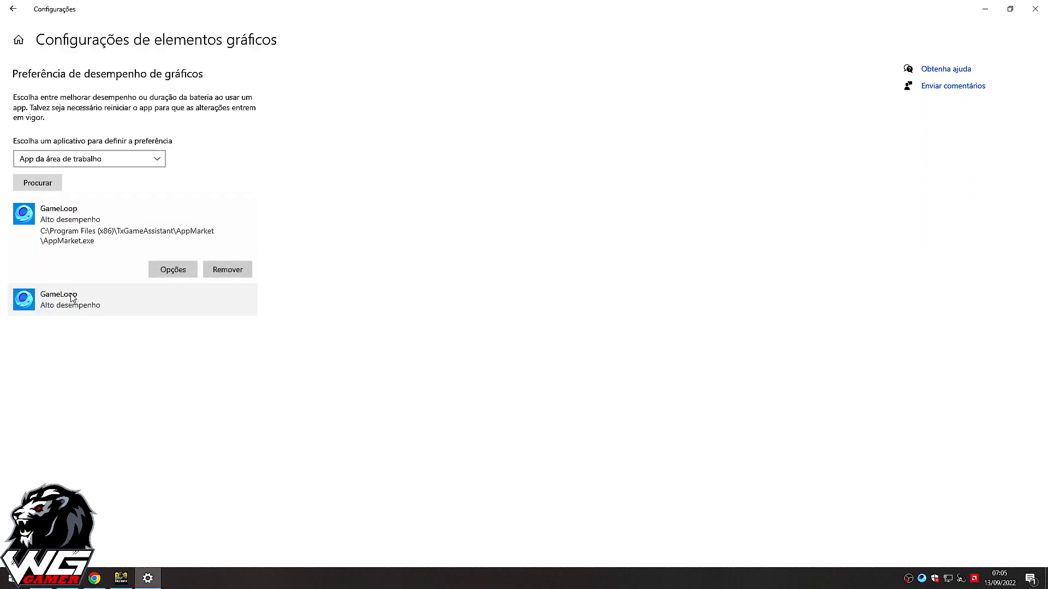
Save Alto desempenho as the graphics preference for the GameLoop entry that points to AndroidEmulatorEn.exe.
click(73, 300)
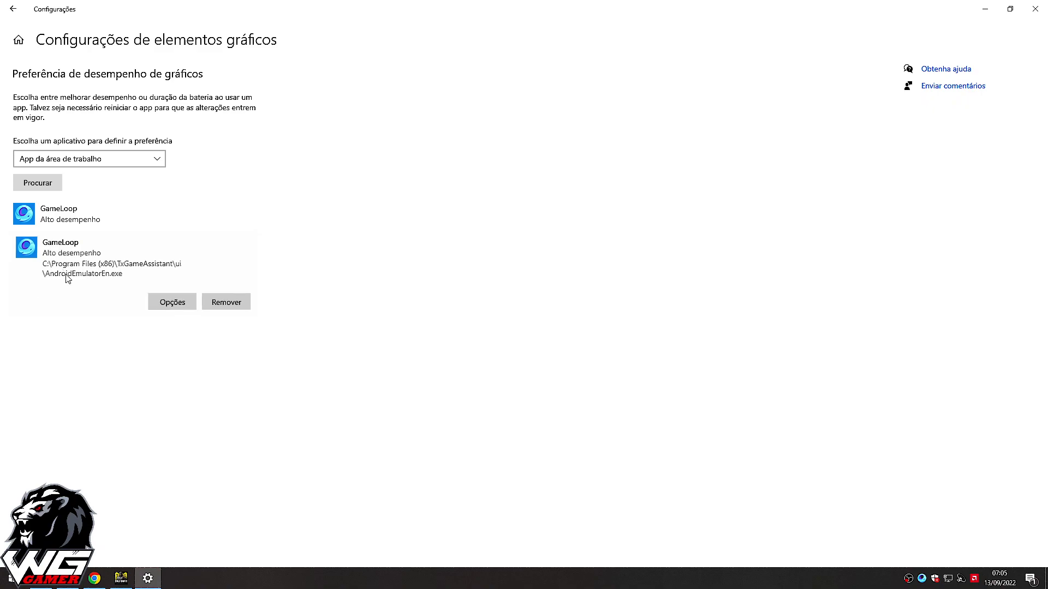
click(169, 307)
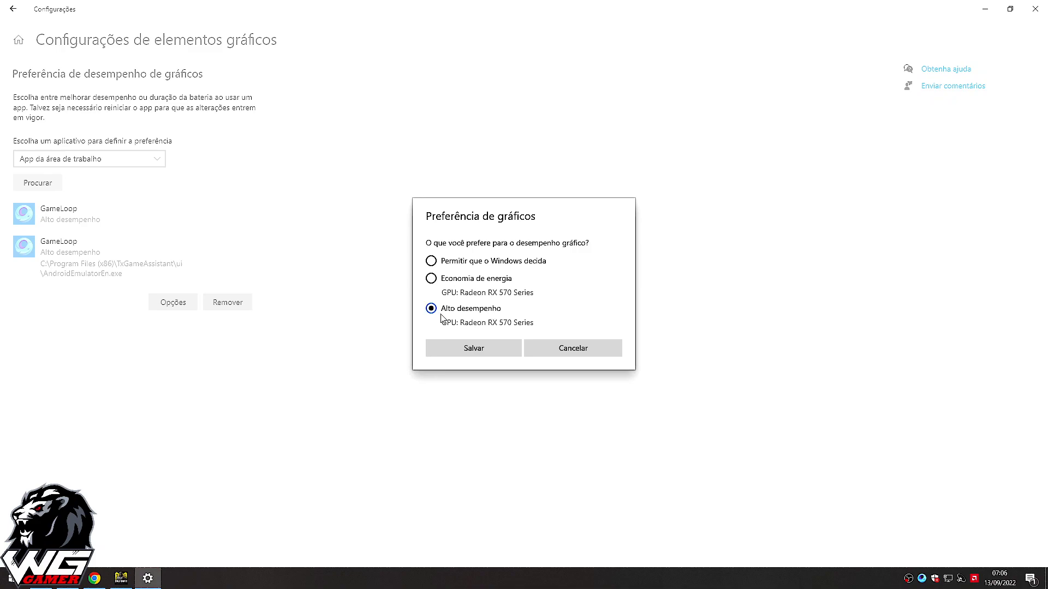
click(482, 346)
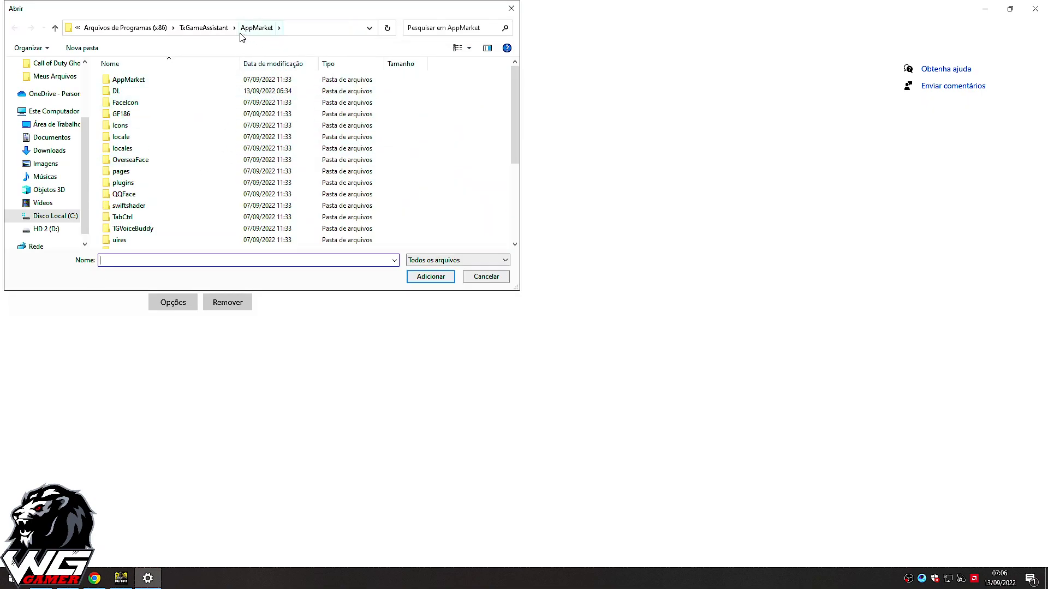
scroll(171, 160, down, 3)
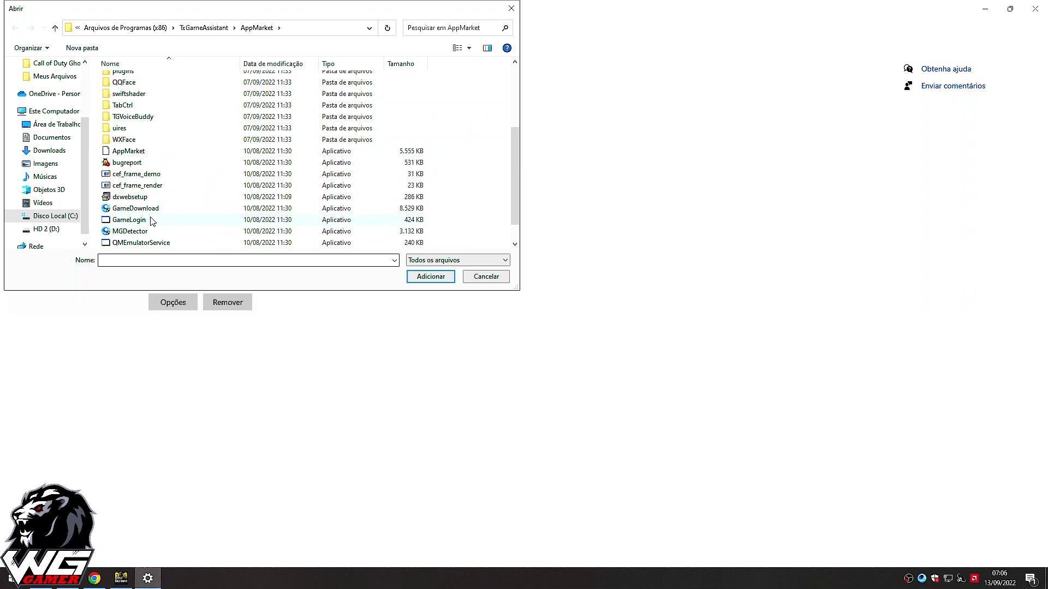
click(290, 28)
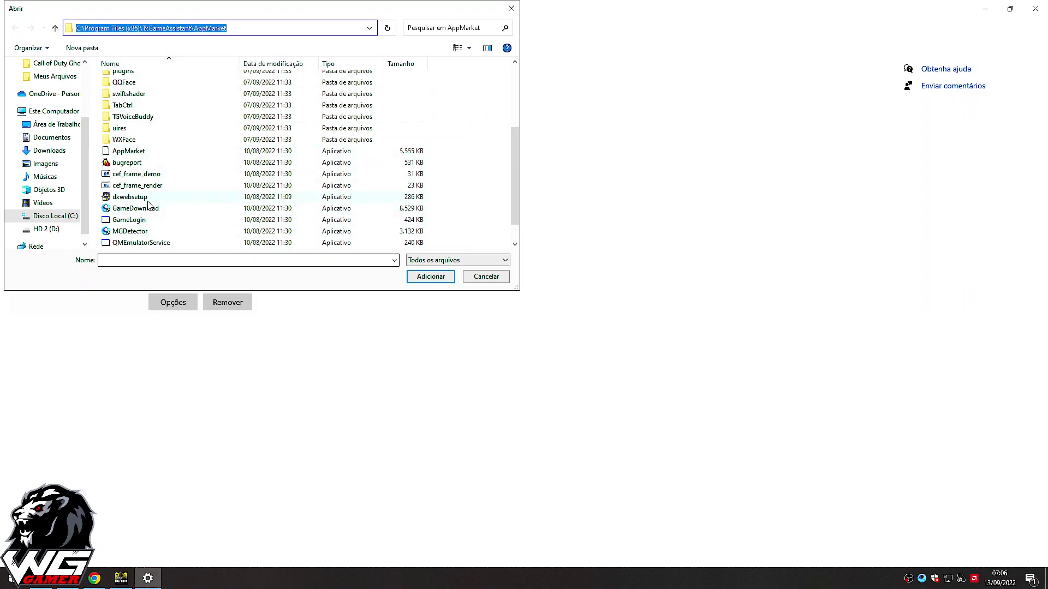
click(150, 154)
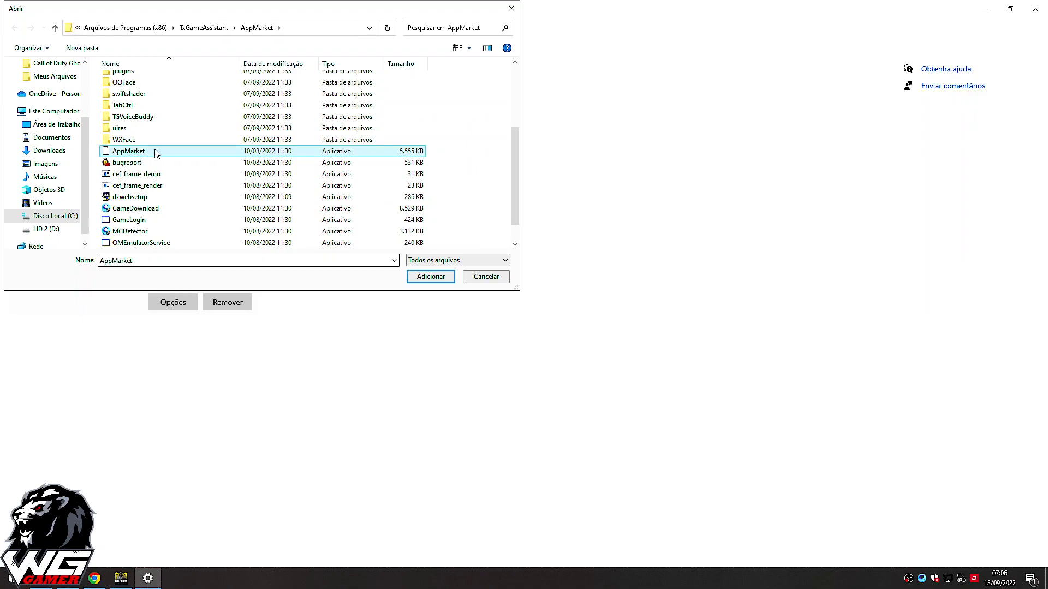
click(491, 277)
Save Alto desempenho as the graphics preference for the GameLoop entry that points to AppMarket.exe.
click(115, 211)
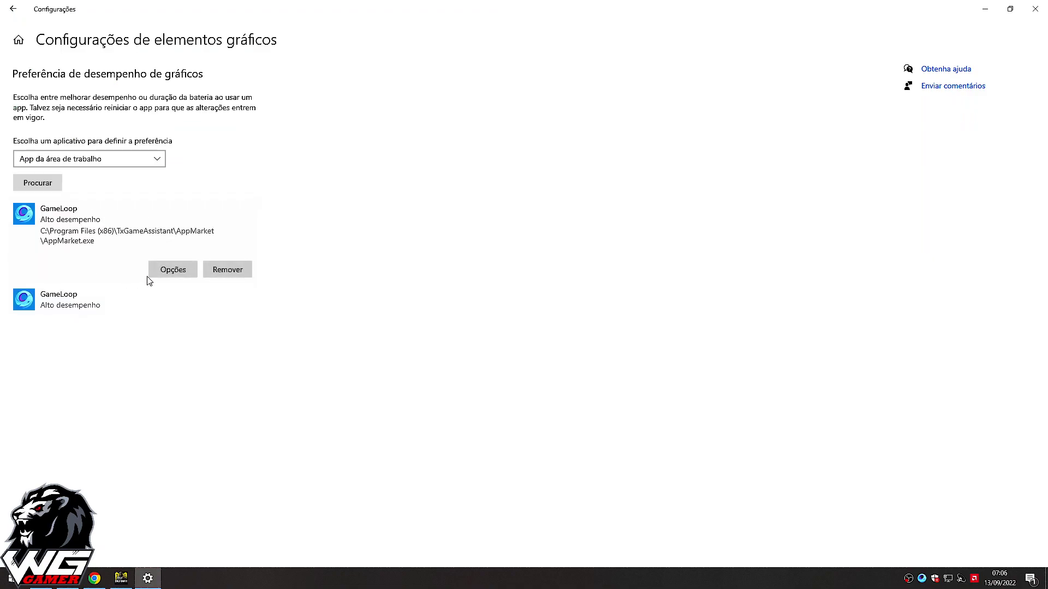
click(172, 270)
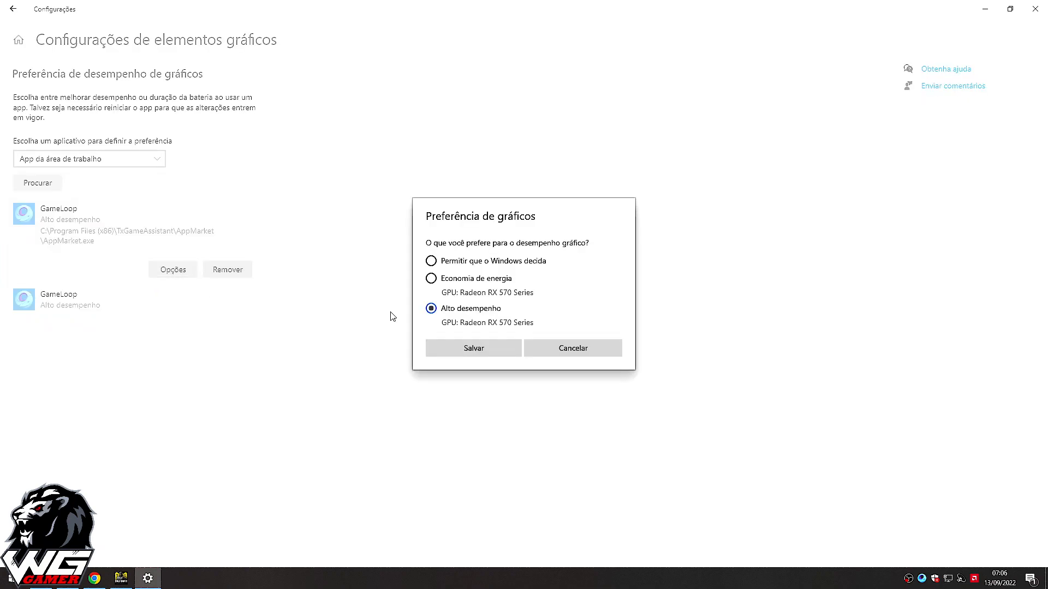
click(476, 350)
Close the Windows settings and switch to the Call of Duty: Mobile window running in GameLoop.
click(1035, 8)
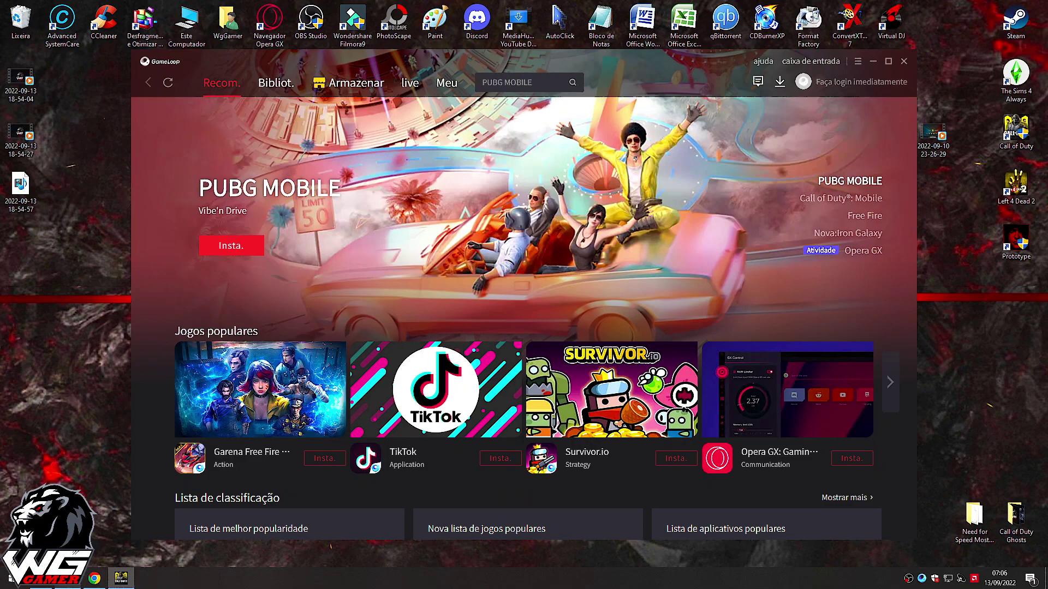
click(123, 583)
click(124, 584)
click(122, 582)
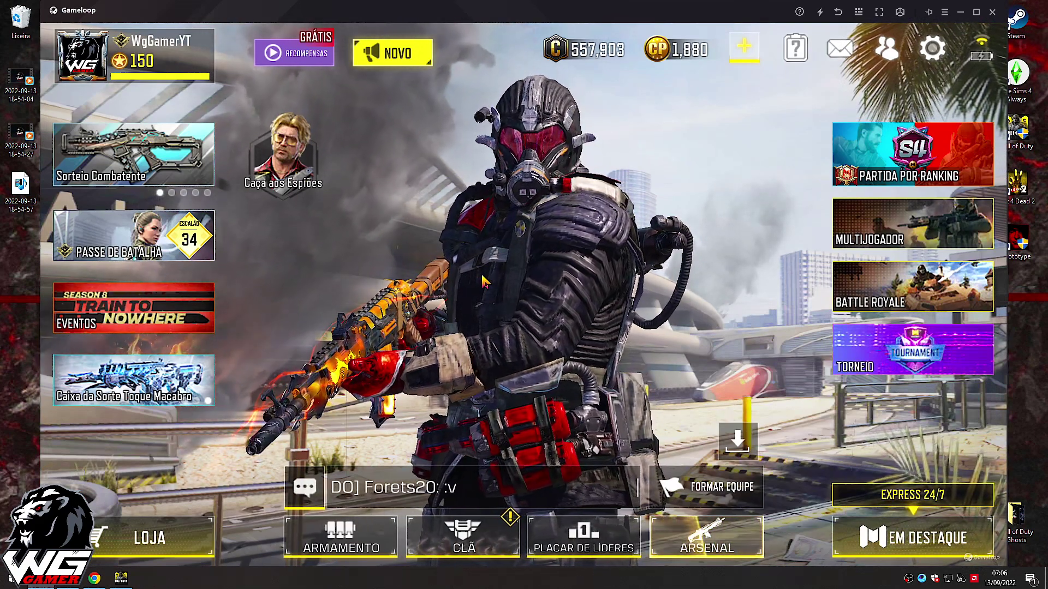